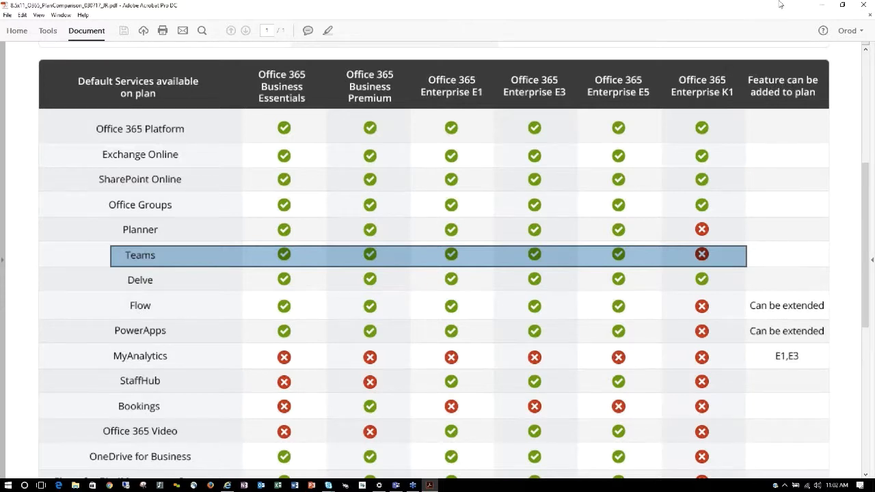
Switch from the PDF to Office 365 in Internet Explorer and open the admin center's Microsoft Teams settings under Services & add-ins
left_click(822, 8)
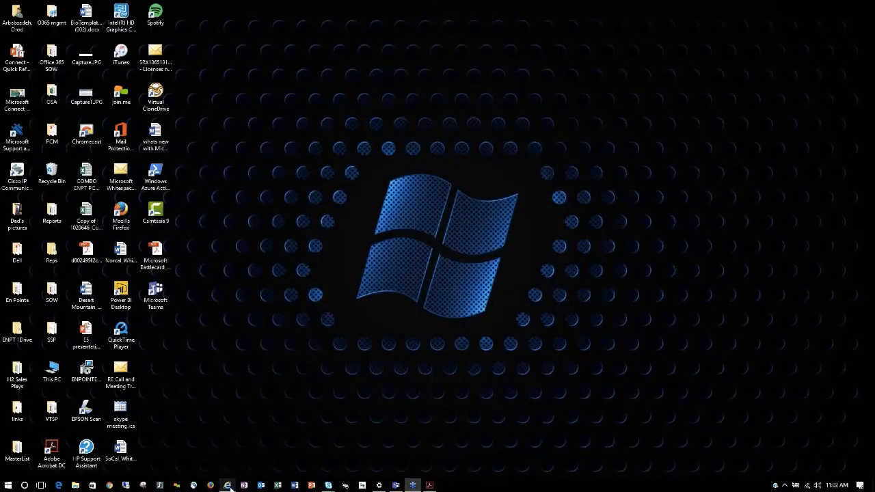
left_click(228, 485)
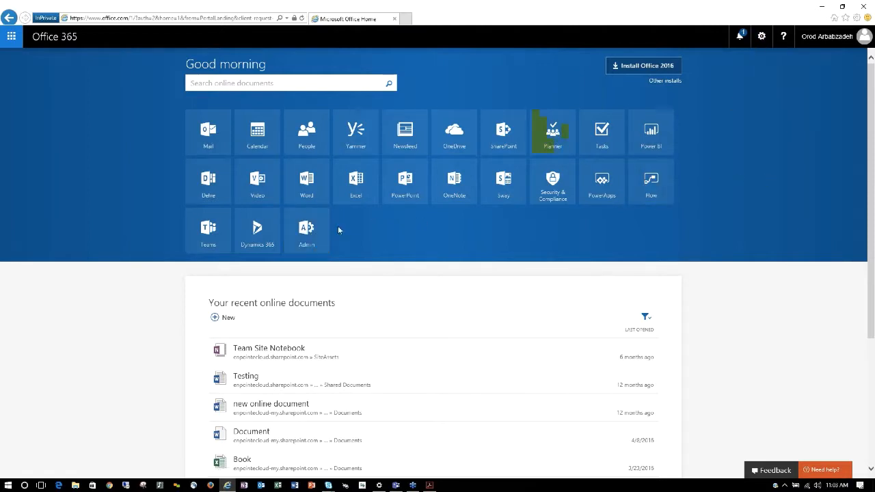
left_click(307, 229)
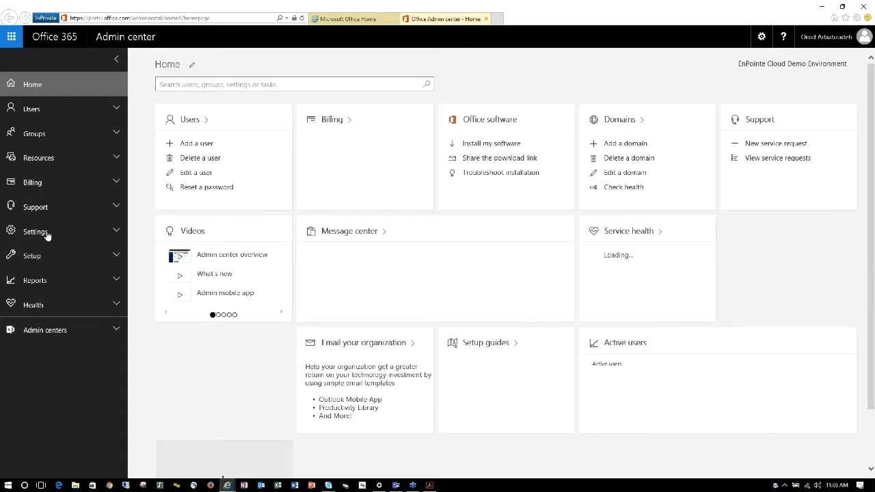
left_click(43, 235)
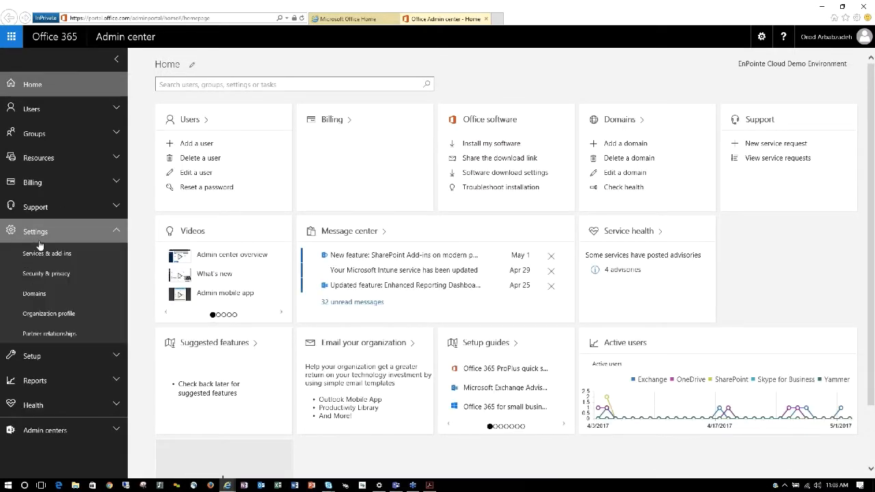
left_click(43, 254)
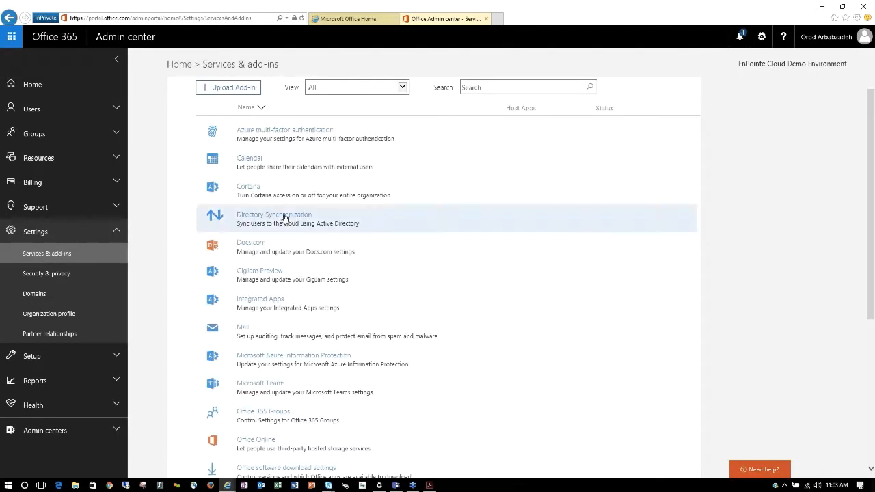
left_click(259, 390)
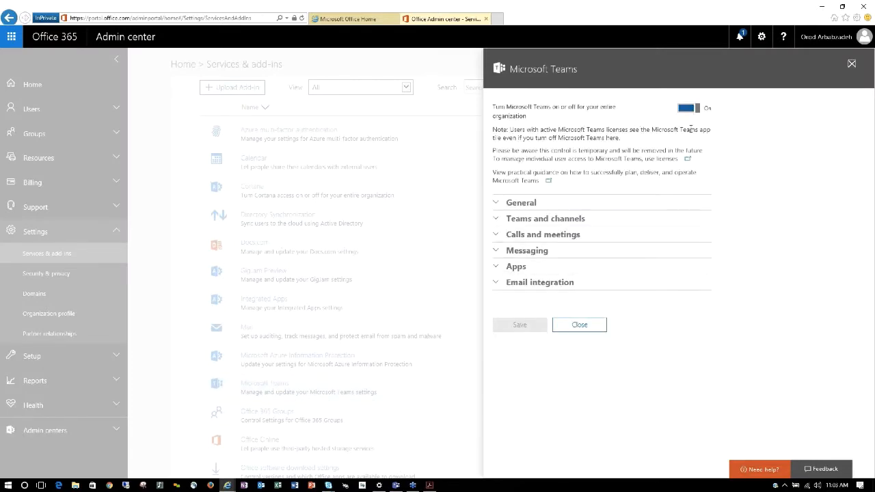
Expand the General, Teams and channels, and Calls and meetings sections of the Microsoft Teams settings to review their options
left_click(527, 203)
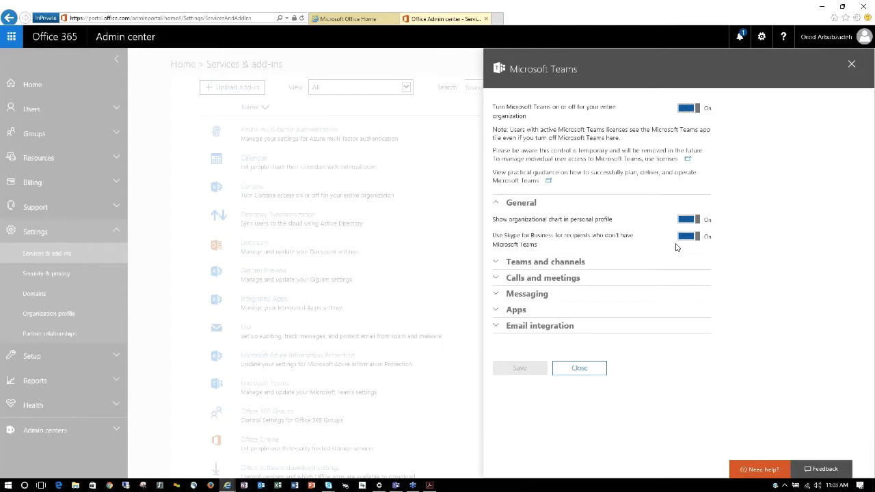
left_click(557, 266)
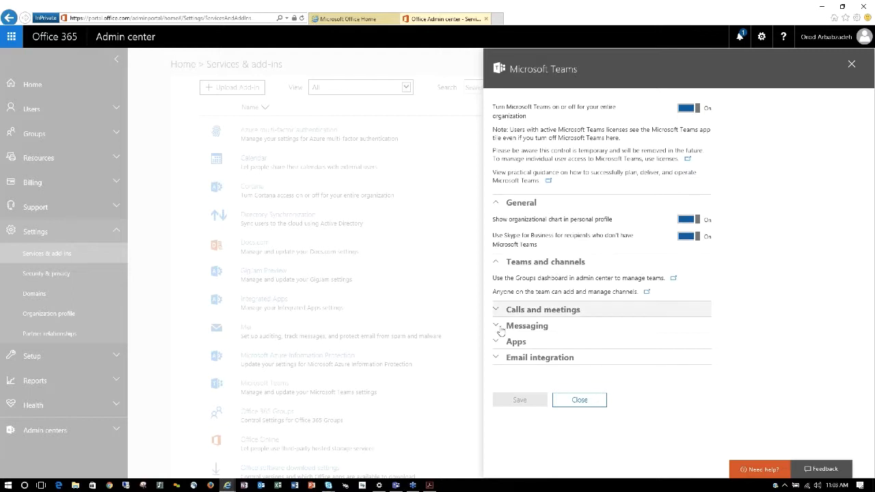
left_click(569, 310)
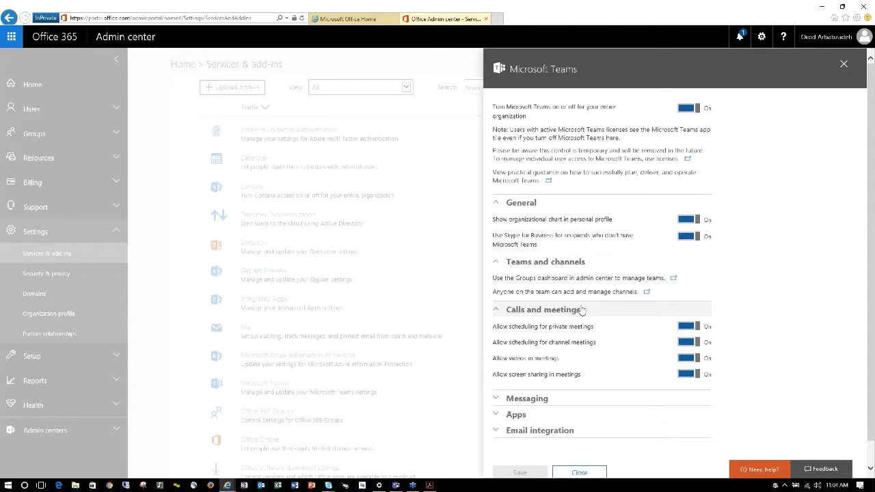
scroll(871, 175, "down", 1)
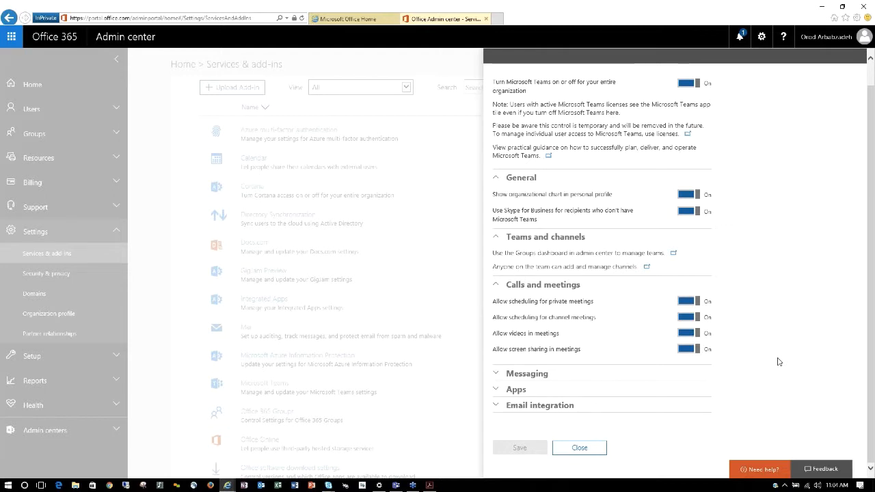
Expand the Messaging, Apps, and Email integration sections of the Microsoft Teams settings to review their options
left_click(526, 372)
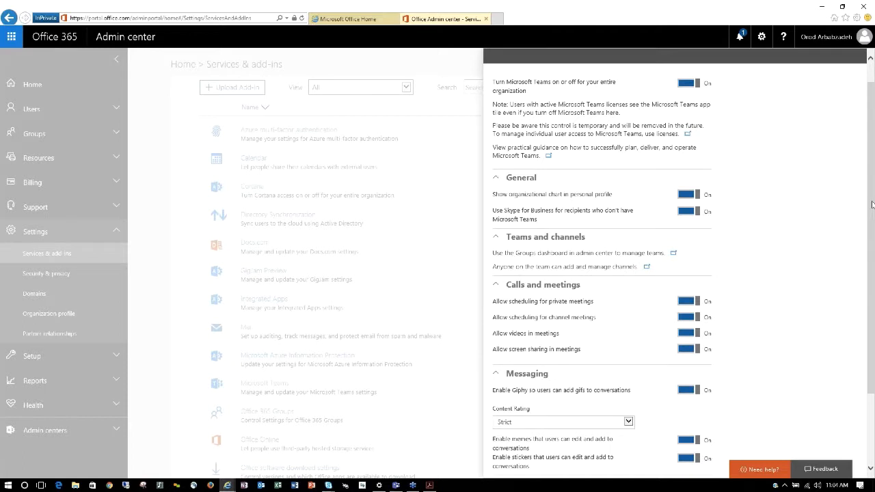
scroll(872, 205, "down", 3)
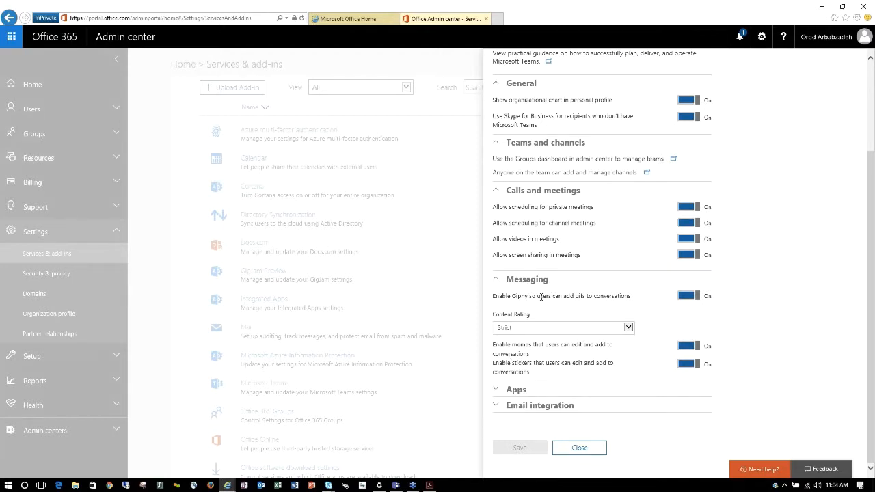
left_click(503, 395)
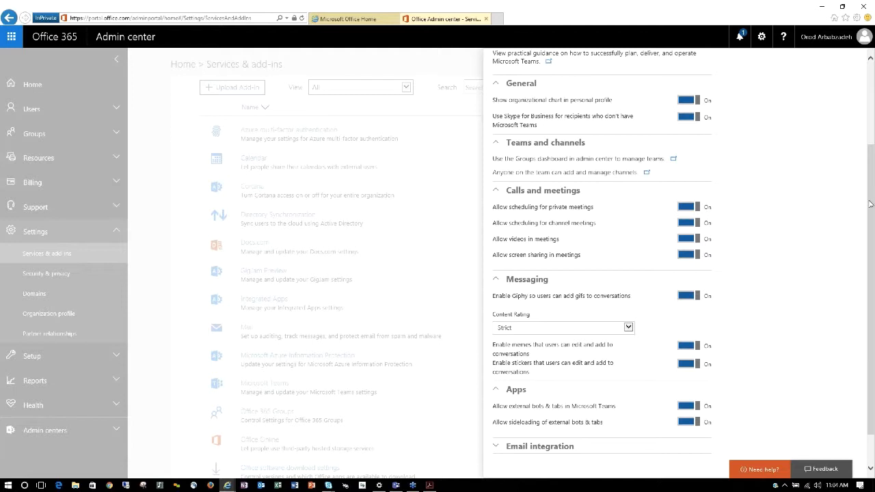
scroll(871, 204, "down", 2)
left_click(534, 410)
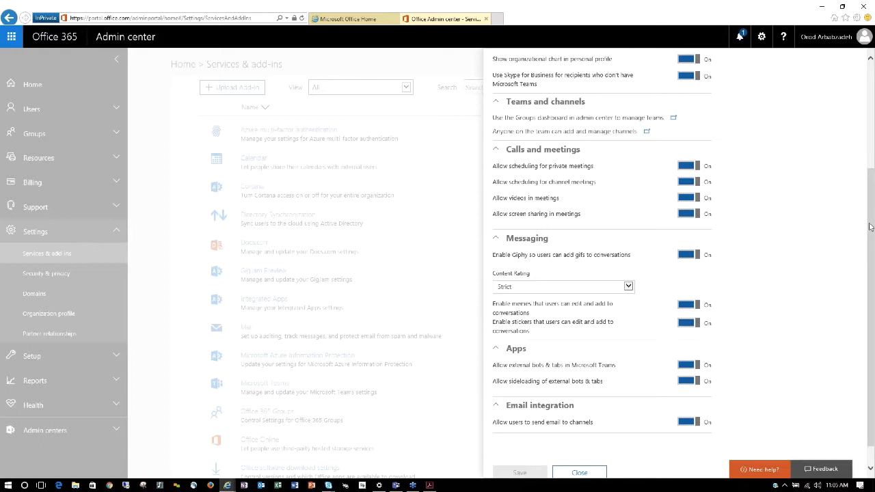
left_click_drag(870, 227, 870, 122)
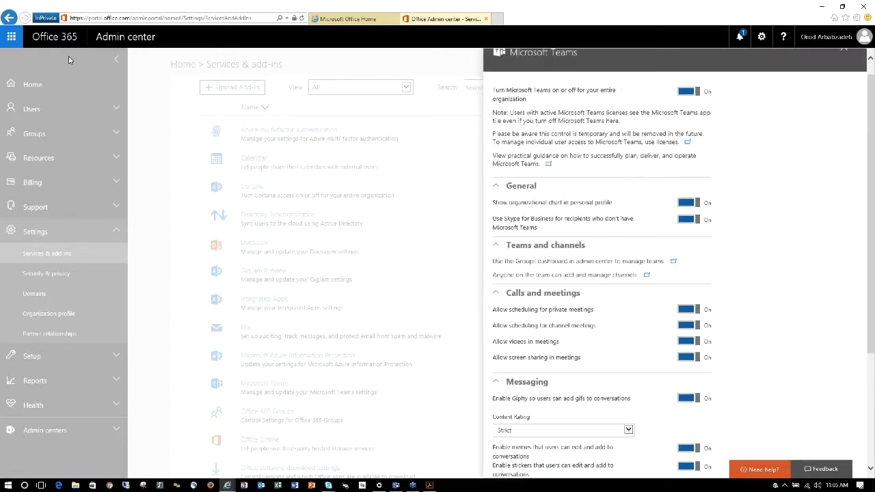
Launch the Teams web app from the Office 365 app launcher and expand SSP Team to show its channels
left_click(11, 41)
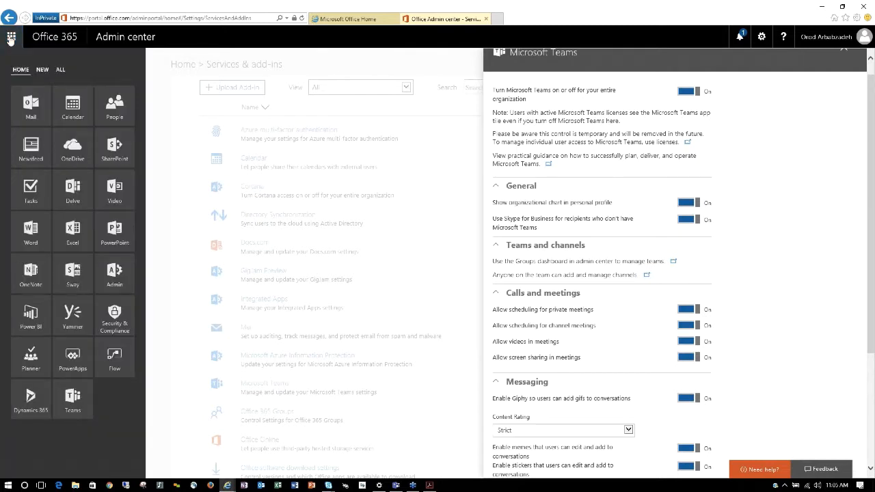
left_click(71, 399)
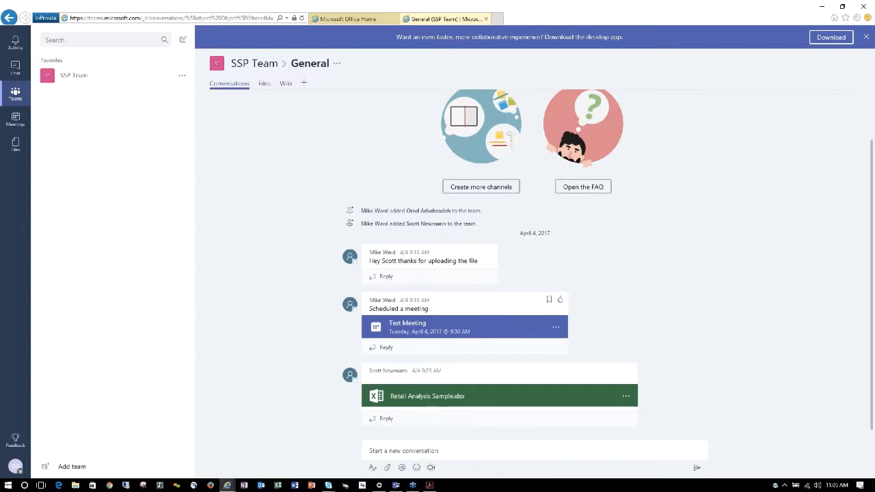
left_click(54, 74)
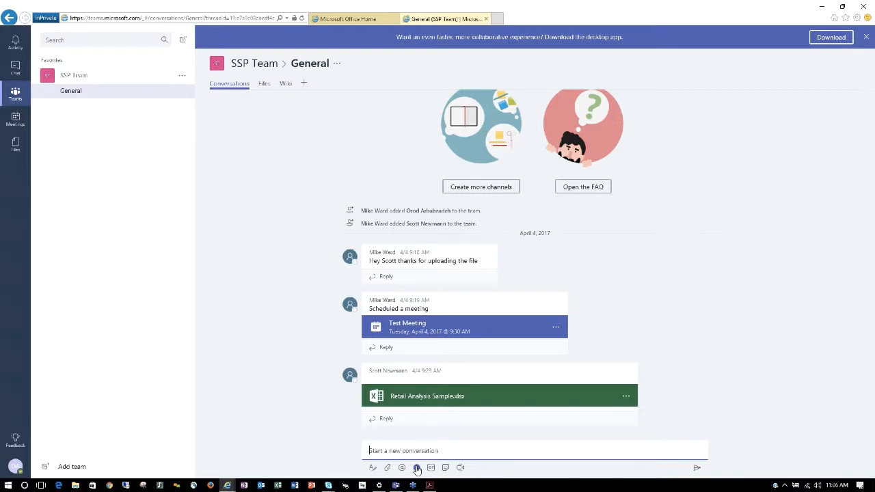
Look through the emoji and Giphy pickers for a new General channel conversation, closing them without inserting anything
left_click(417, 469)
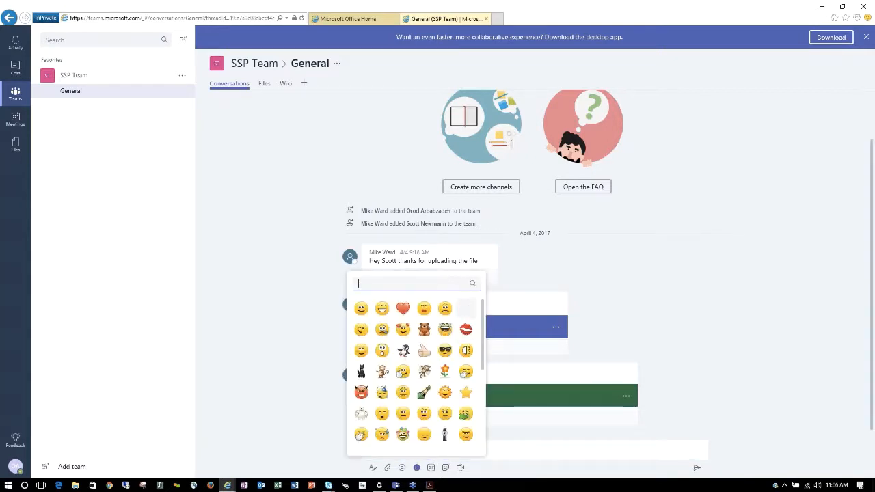
left_click(429, 468)
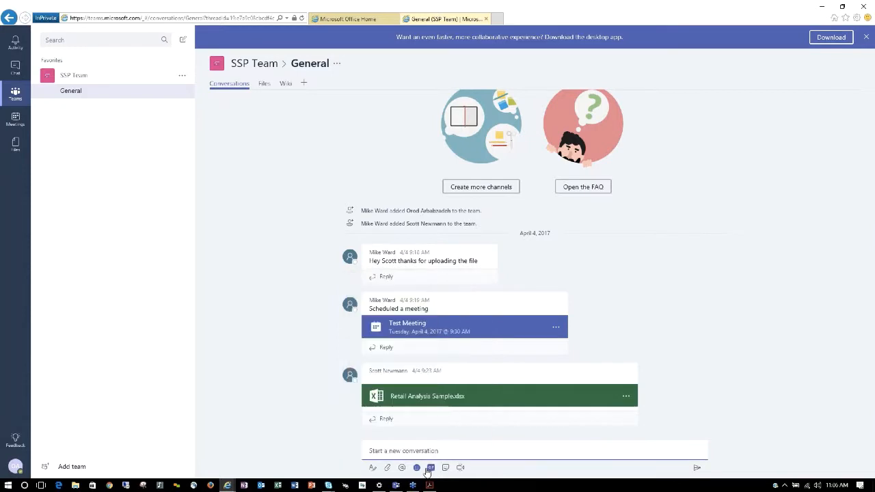
left_click(429, 469)
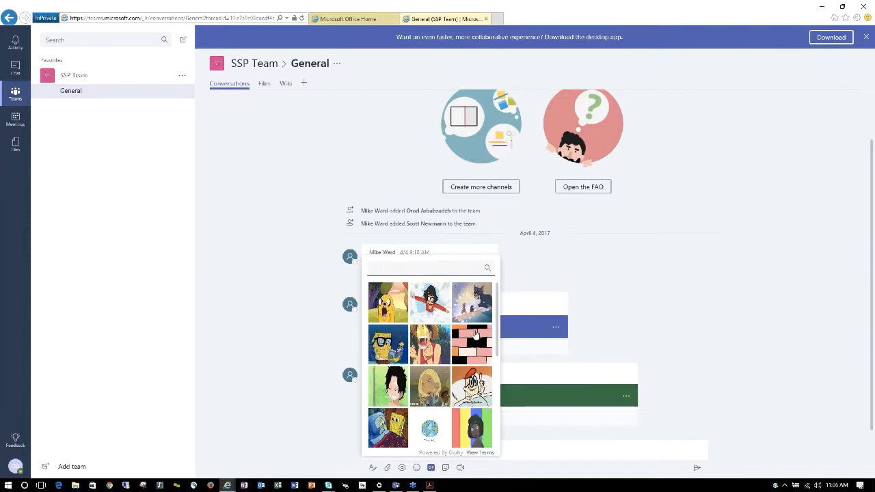
scroll(475, 333, "down", 5)
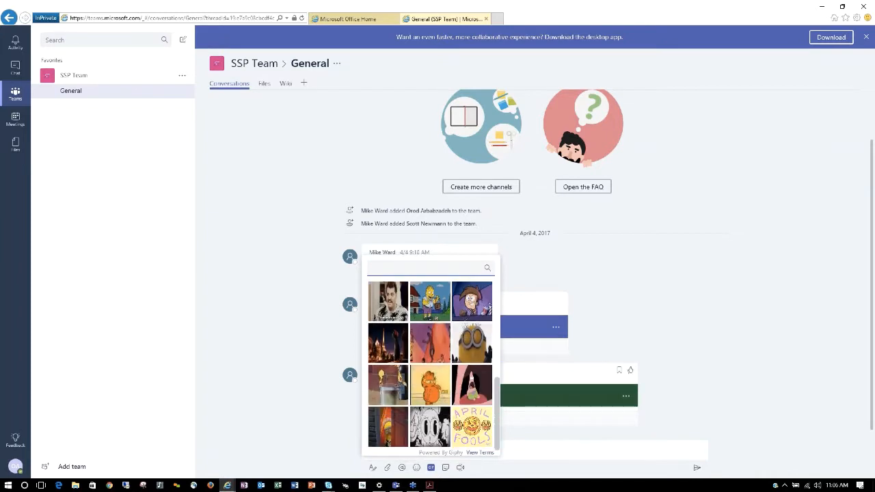
left_click(506, 399)
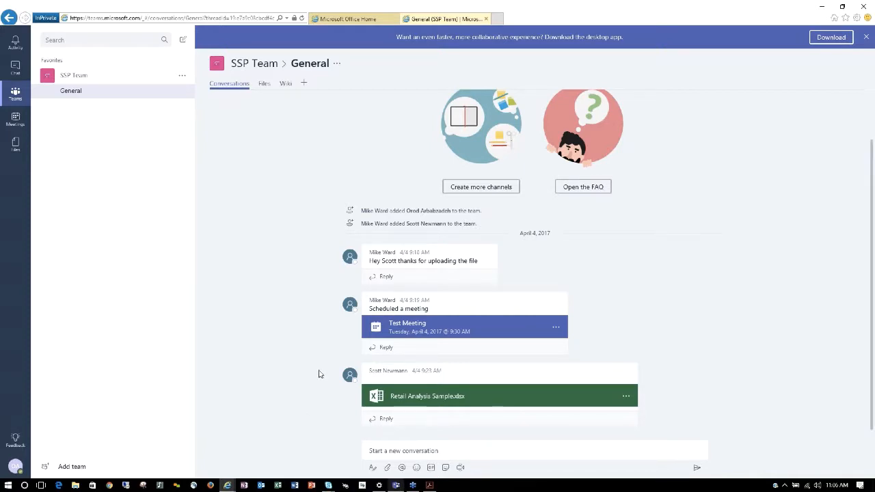
View the Chat and Activity sections of the Teams web app, and open the T-Bot conversation
left_click(16, 68)
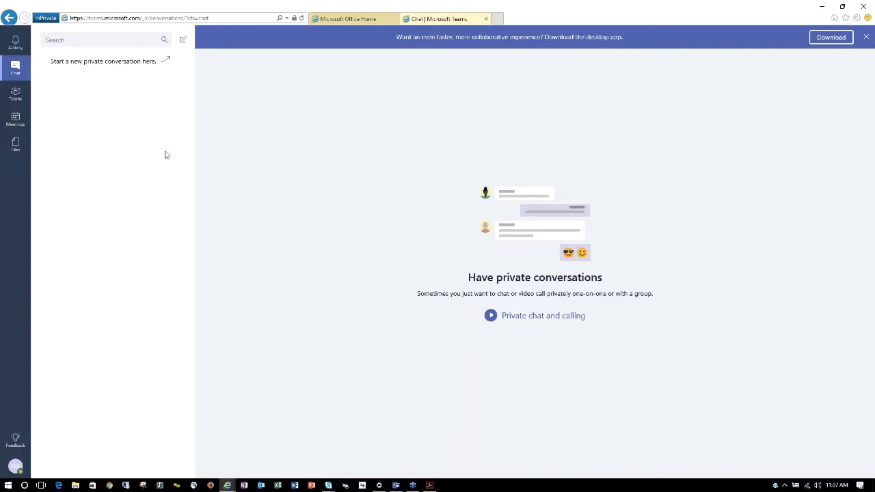
left_click(14, 42)
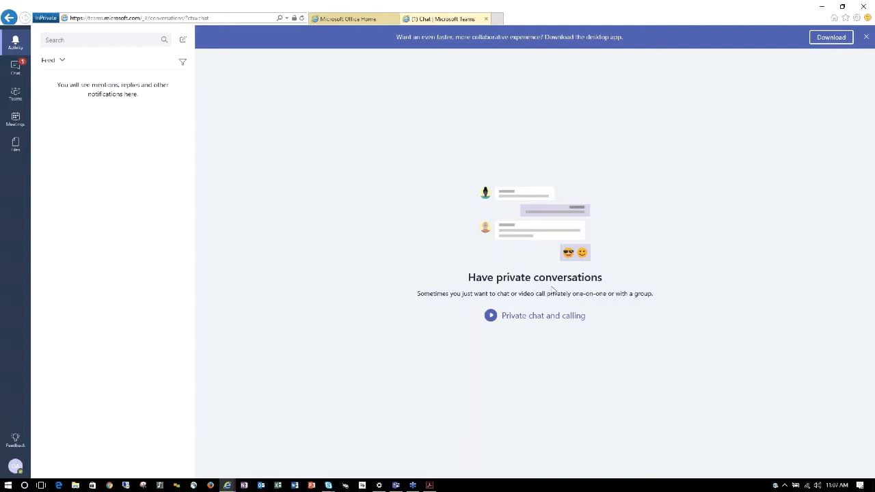
left_click(16, 68)
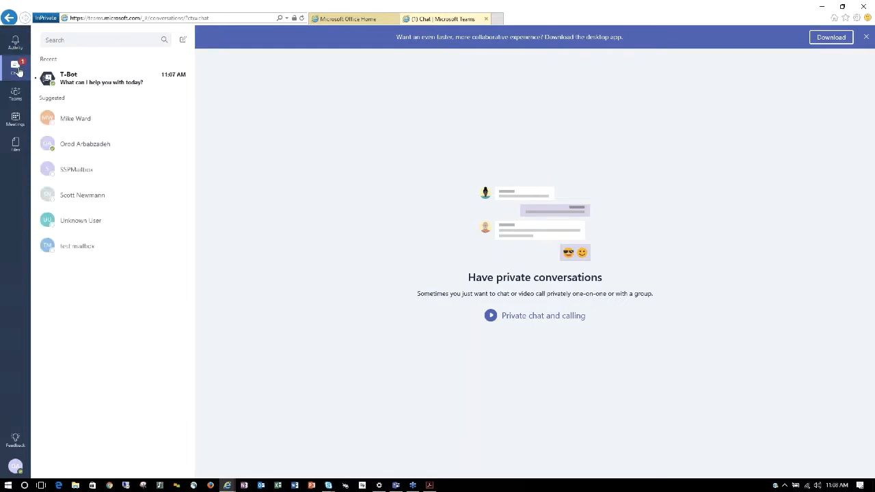
left_click(101, 86)
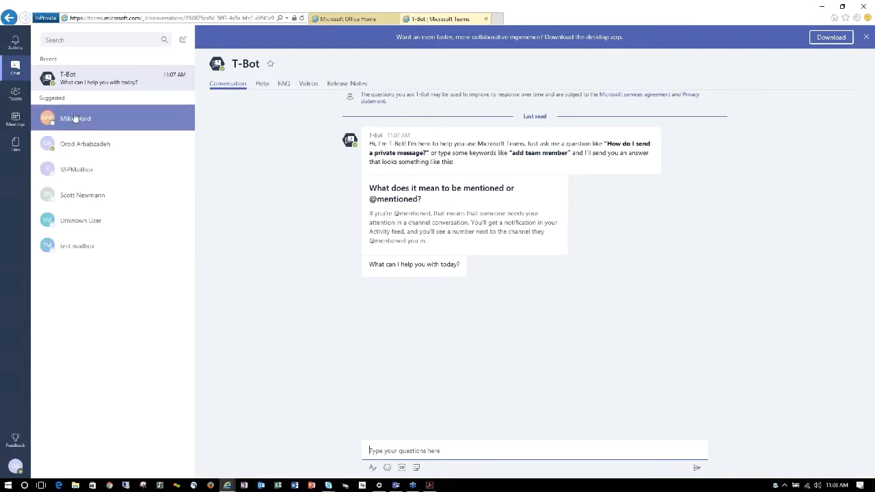
View the Meetings section and the list of recent files in the Teams web app
left_click(13, 121)
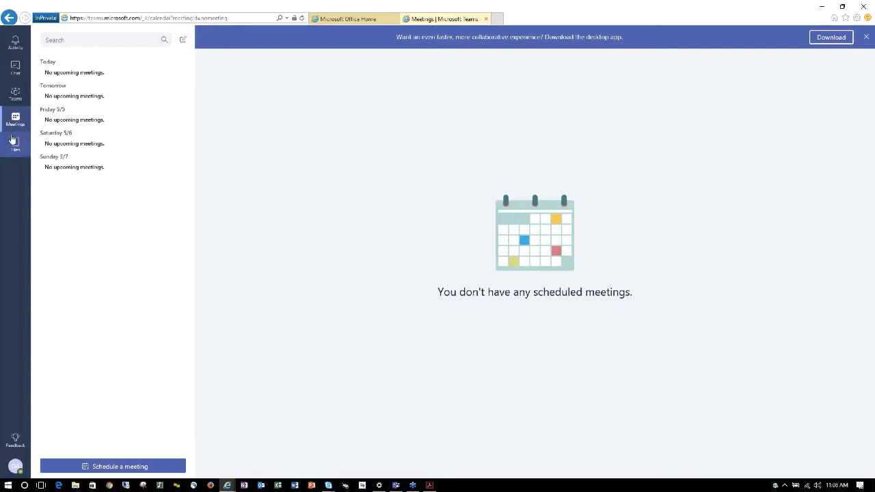
left_click(16, 144)
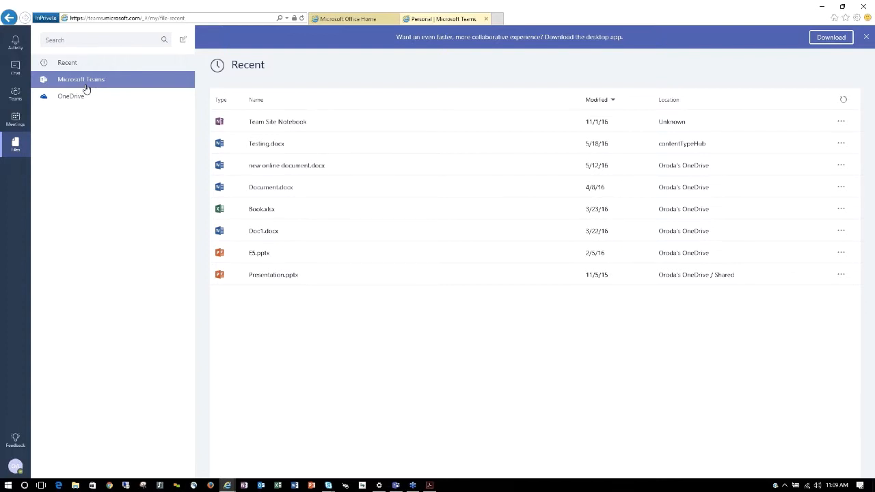
left_click(56, 60)
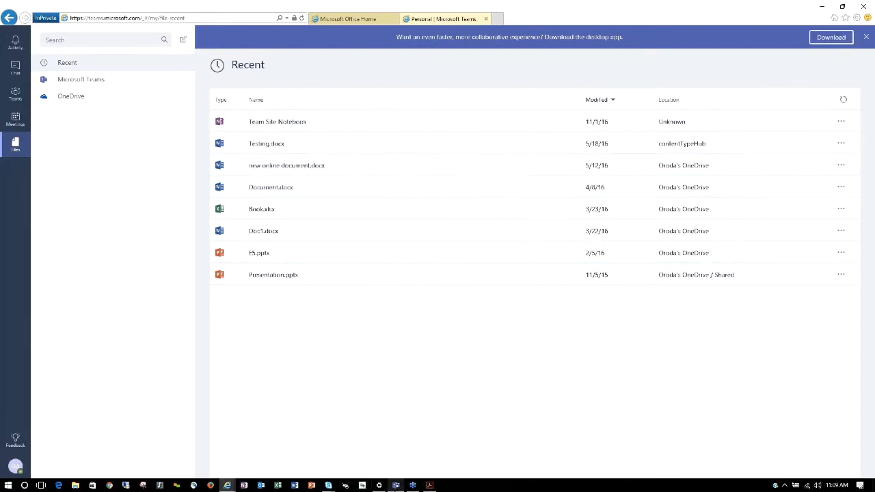
Launch the Microsoft Teams desktop app by searching Windows for "teams", and open its Chat section
left_click(396, 485)
left_click(24, 486)
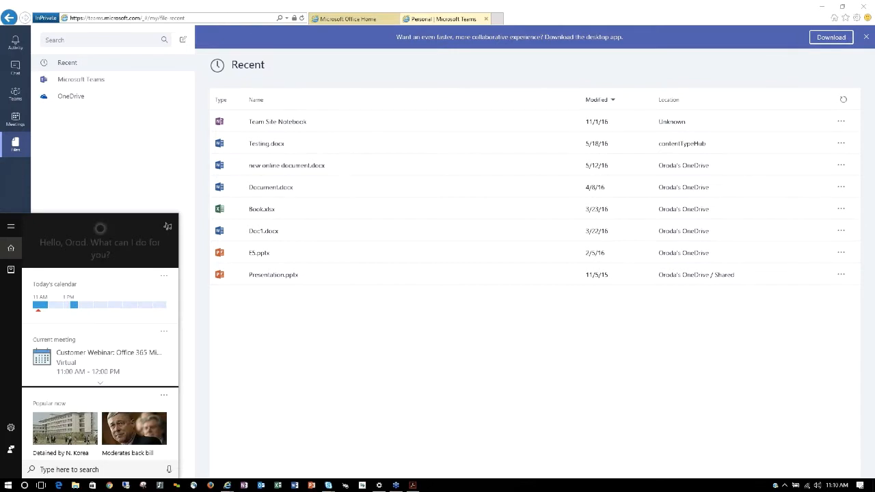
type("teams")
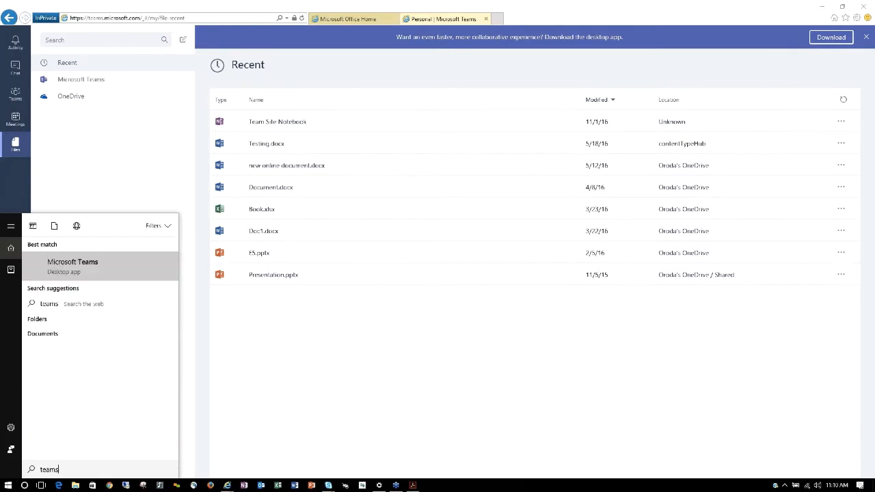
key("Return")
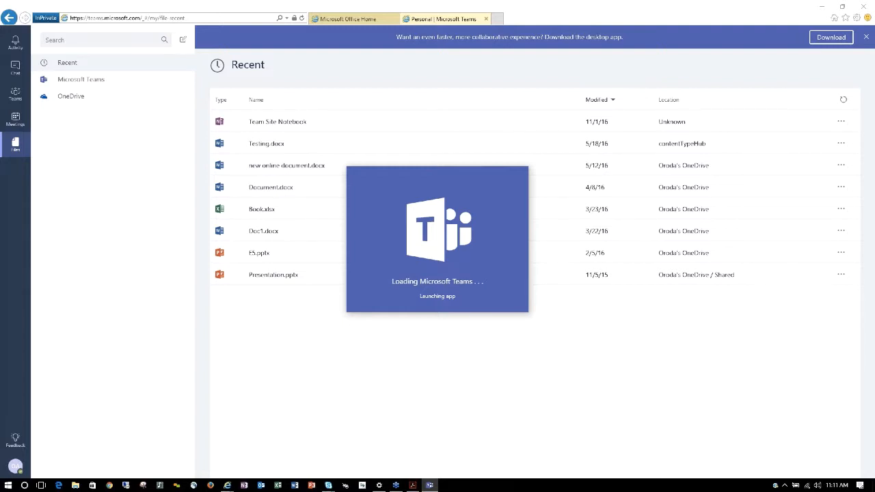
left_click(551, 10)
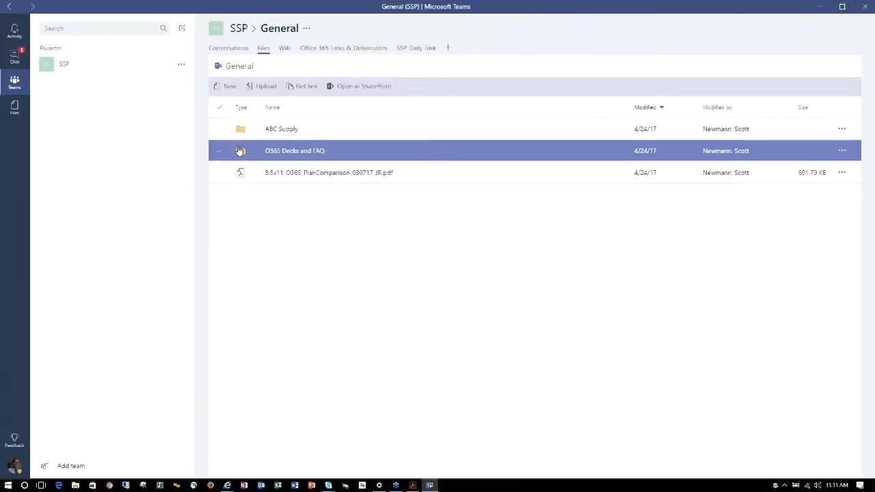
left_click(15, 56)
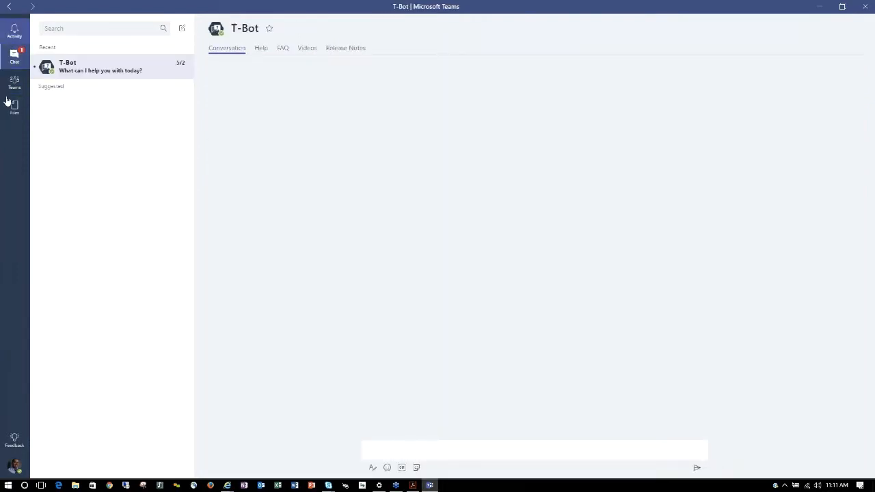
View the Activity feed in the desktop app, and return to the Teams web app to dismiss its desktop app download banner
left_click(15, 30)
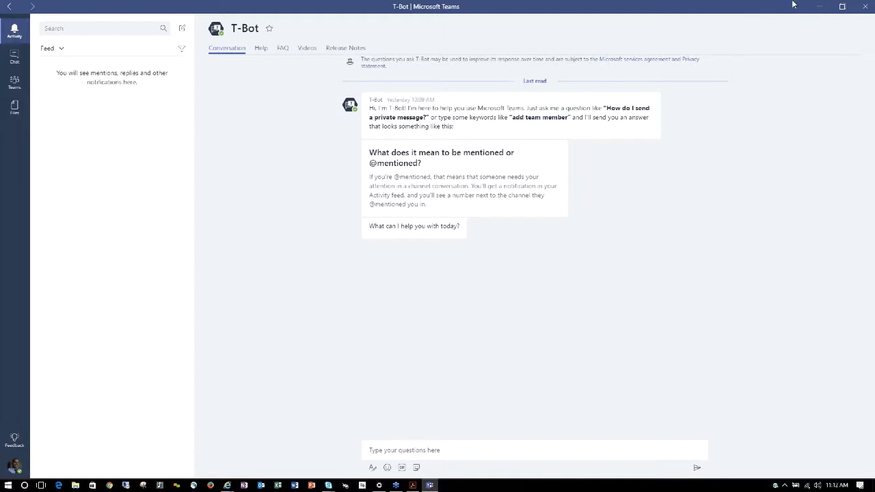
left_click(819, 7)
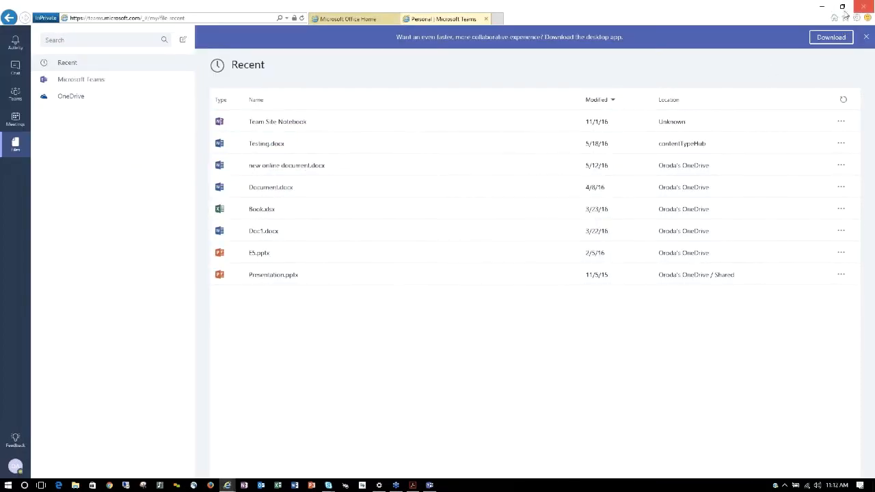
left_click(866, 37)
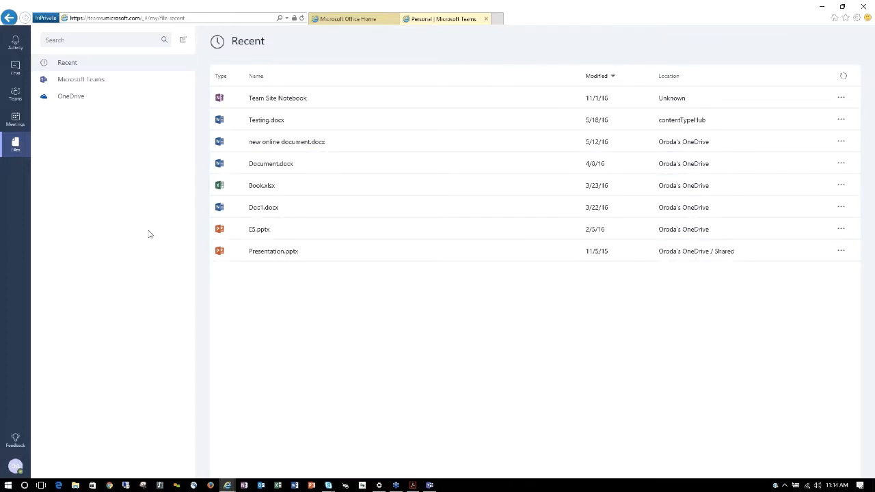
View the Chat section, the available options for the SSP Team, and the blank new chat page
left_click(16, 67)
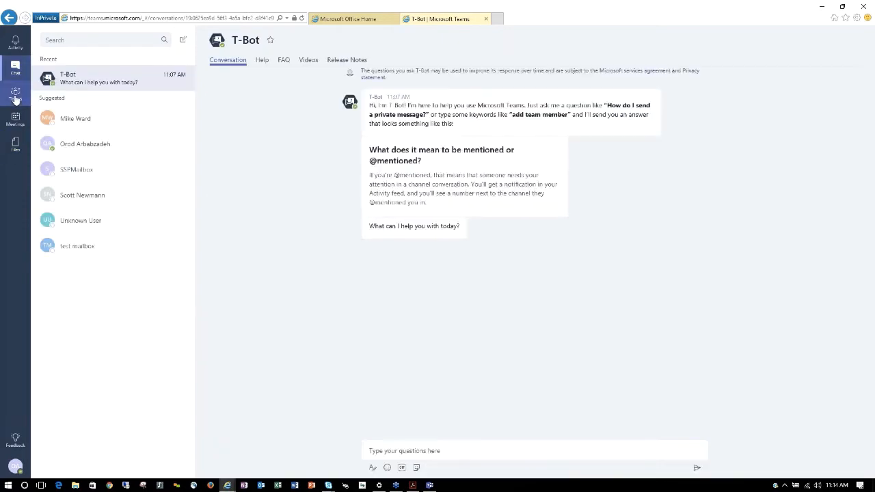
left_click(16, 96)
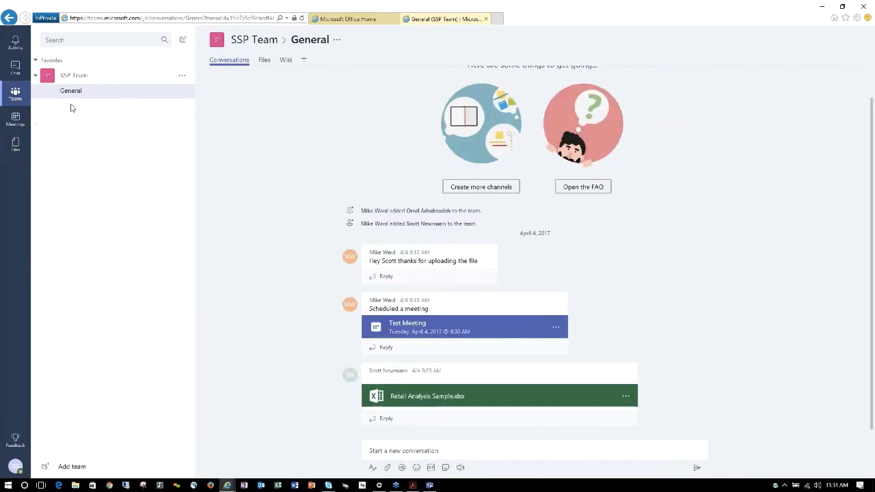
right_click(104, 145)
left_click(183, 76)
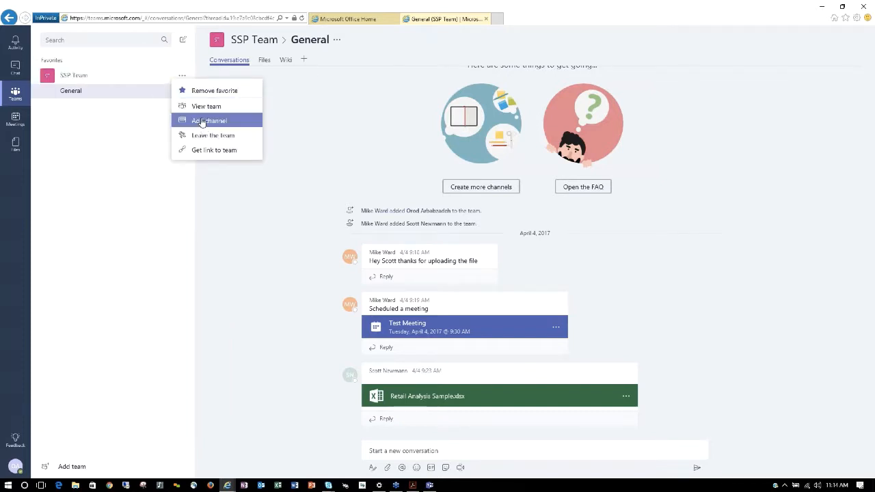
left_click(181, 43)
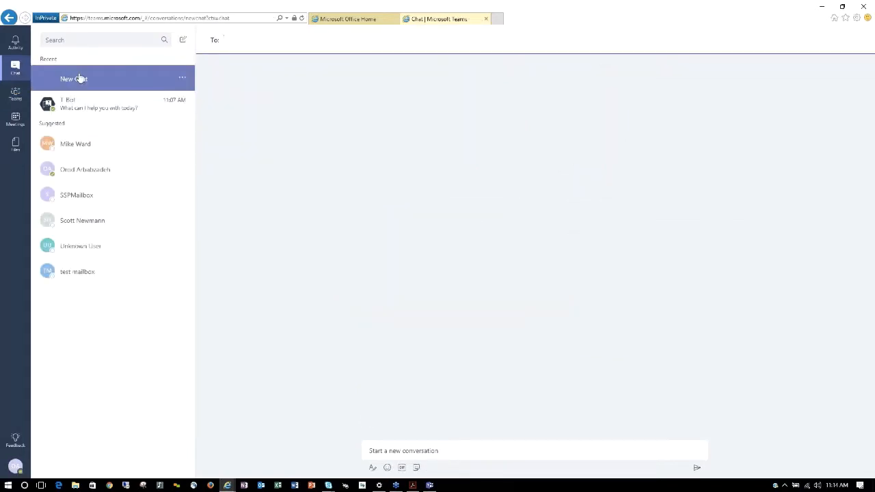
Return to the Teams section and collapse the SSP Team and the Favorites group
left_click(15, 96)
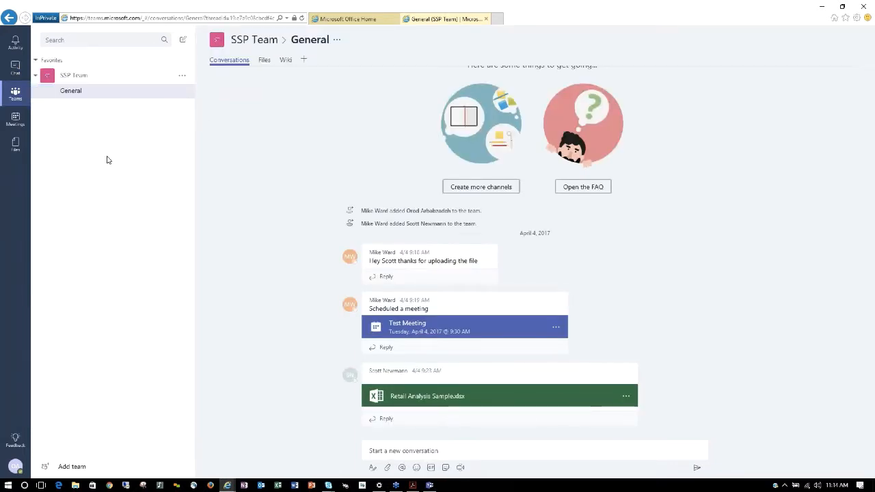
left_click(35, 76)
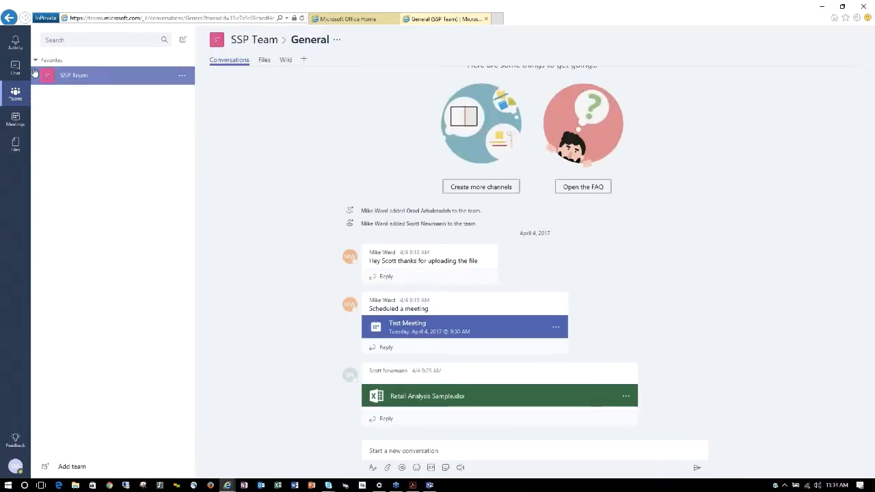
left_click(37, 61)
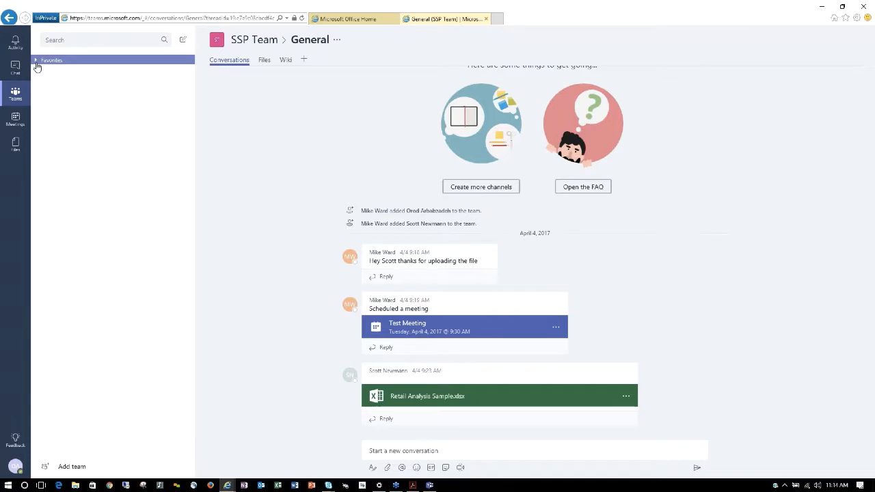
Create a public team named "Office 365 project" with the description "Project planners for office 365"
left_click(65, 471)
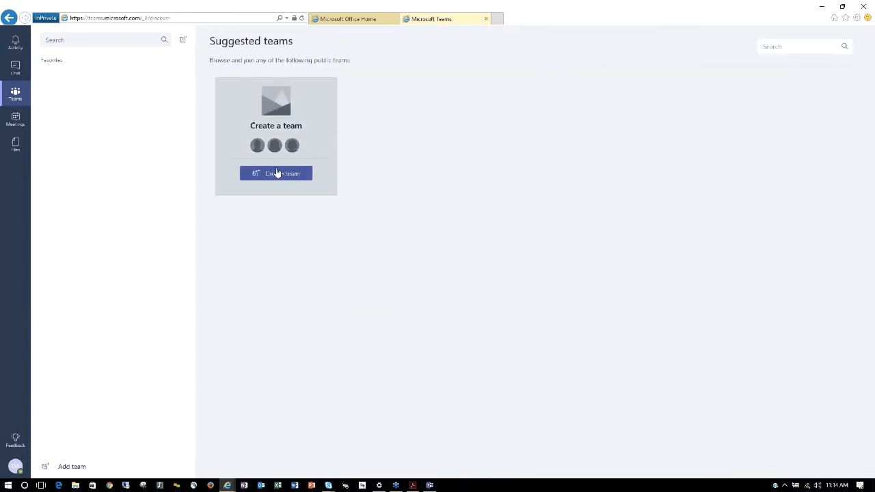
left_click(276, 173)
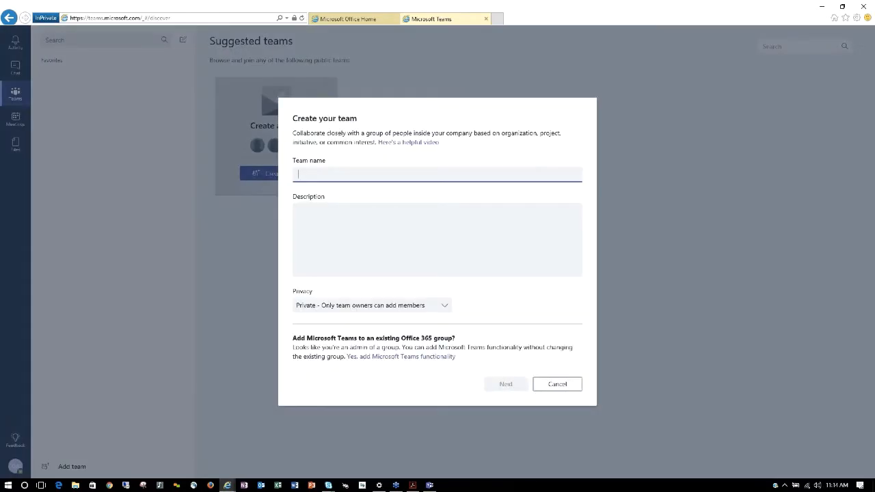
type("Office 365 project")
left_click(326, 234)
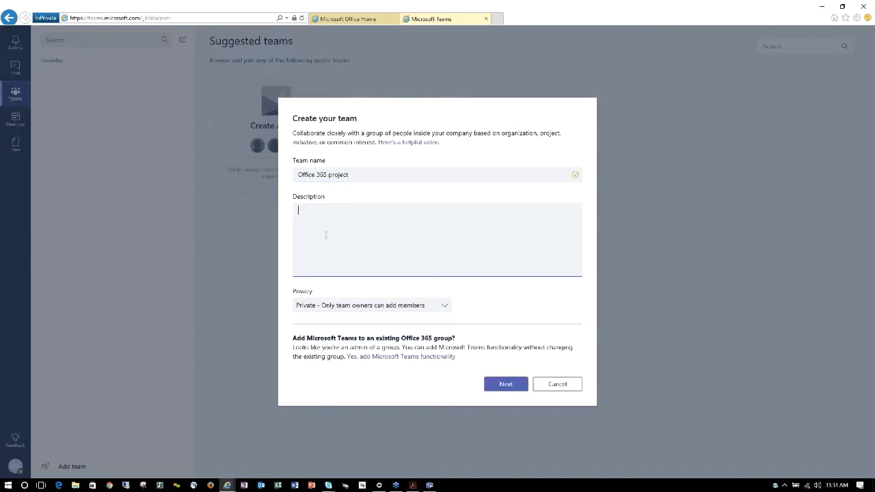
type("Project planners for office 365")
left_click(350, 307)
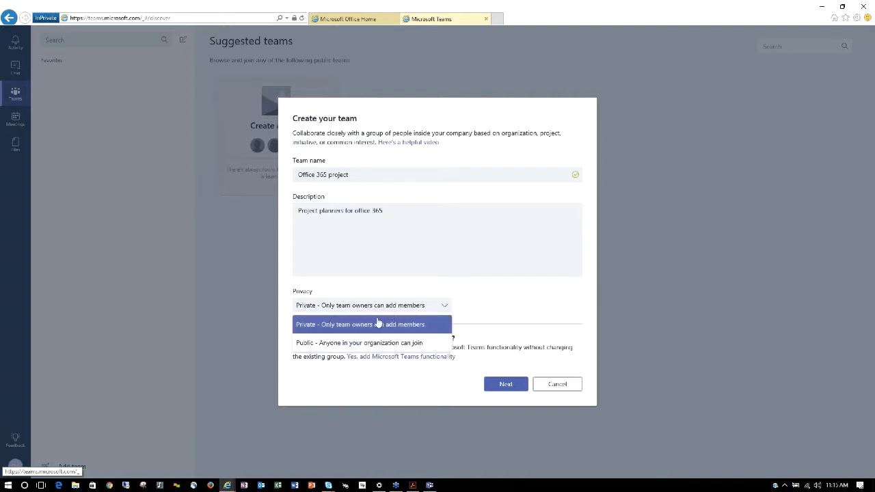
left_click(324, 343)
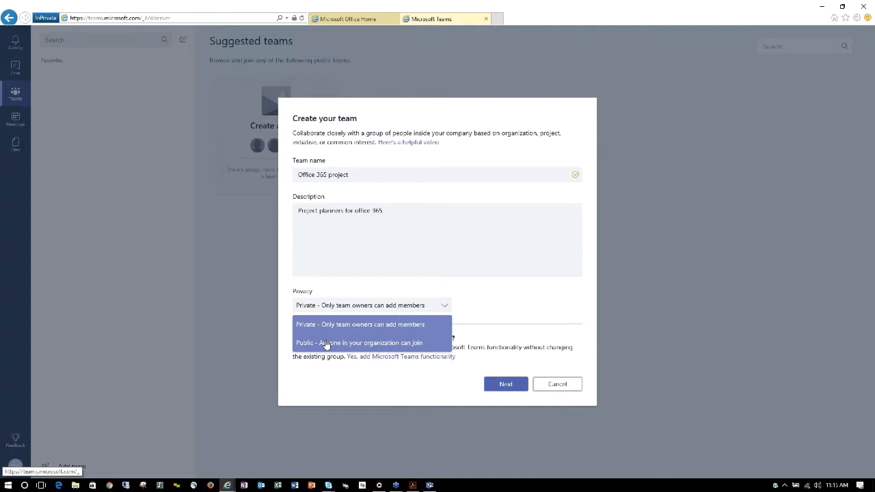
left_click(326, 343)
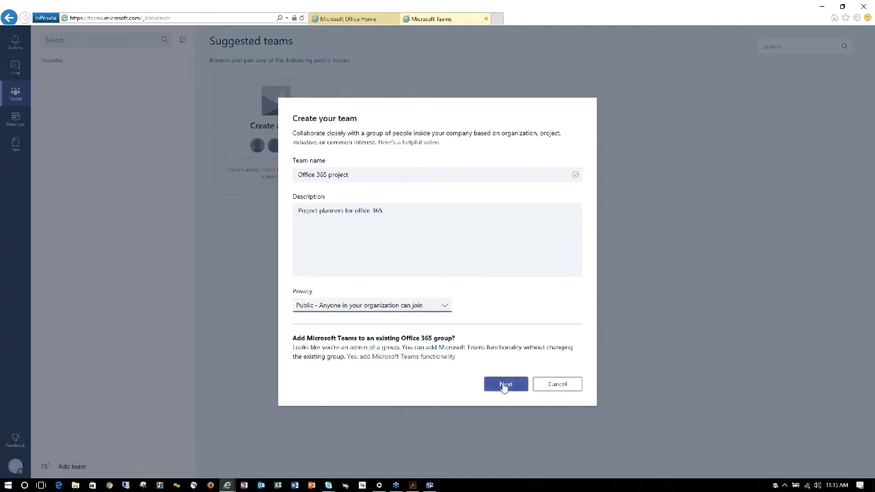
left_click(503, 385)
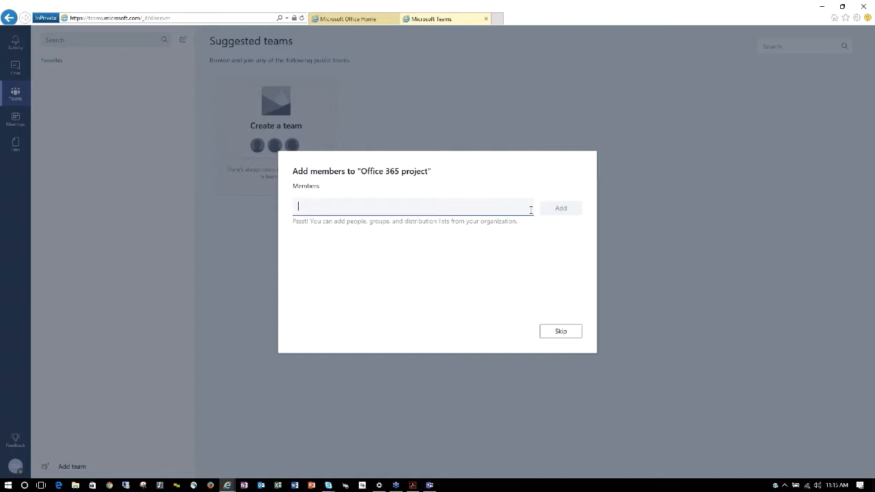
Add two colleagues from the organization as members of the Office 365 project team, and finish the team setup
type("m")
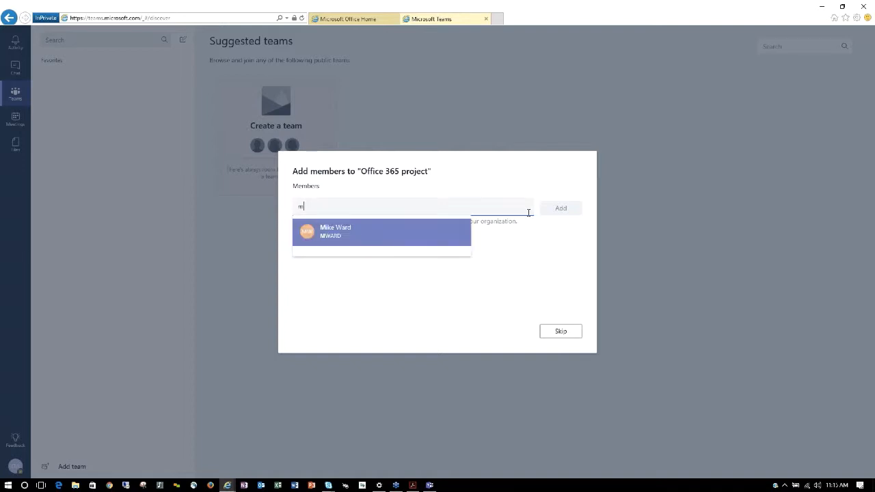
left_click(324, 239)
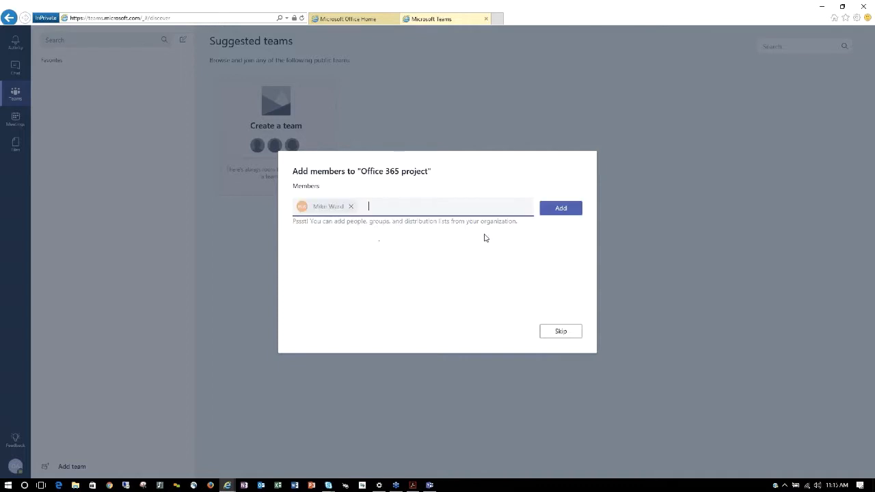
left_click(559, 209)
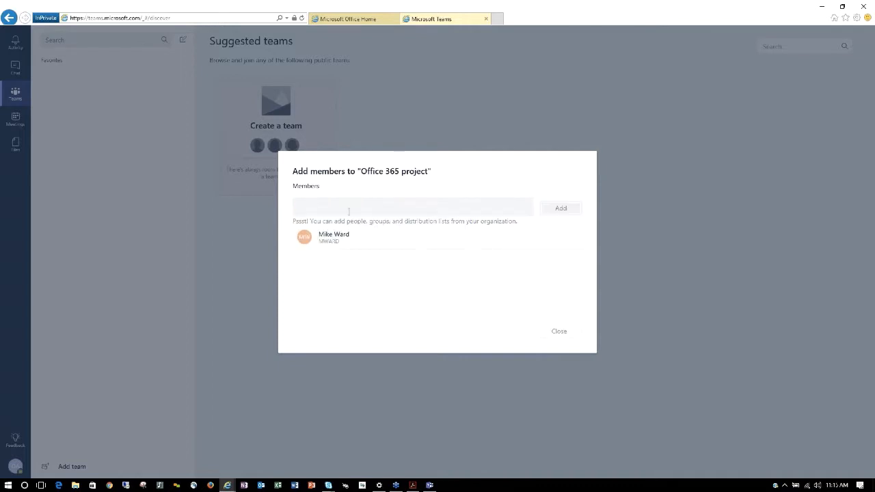
type("sc")
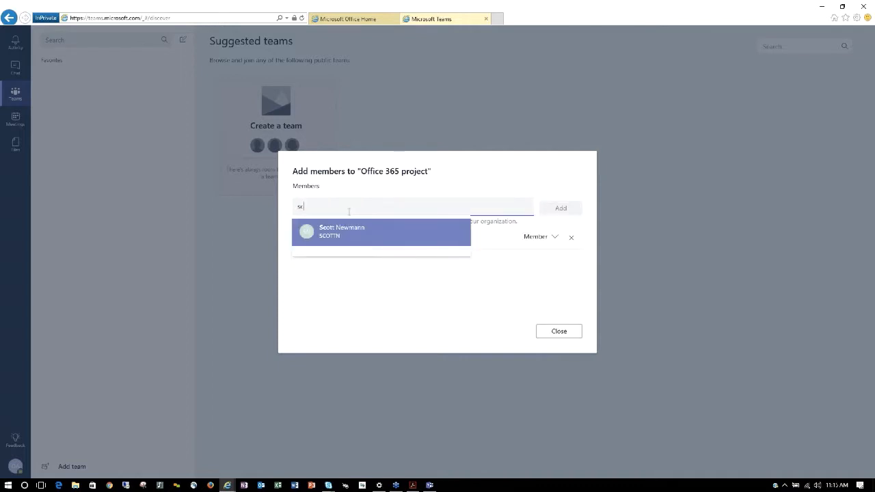
left_click(351, 242)
left_click(558, 208)
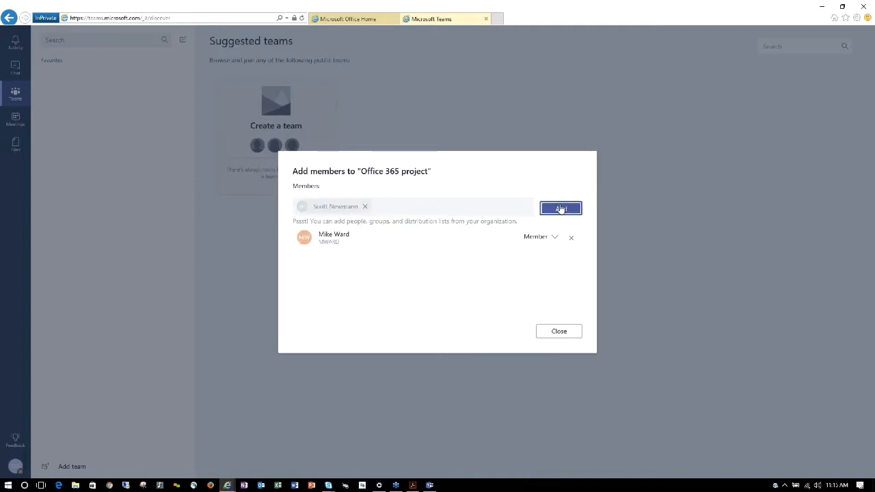
left_click(554, 337)
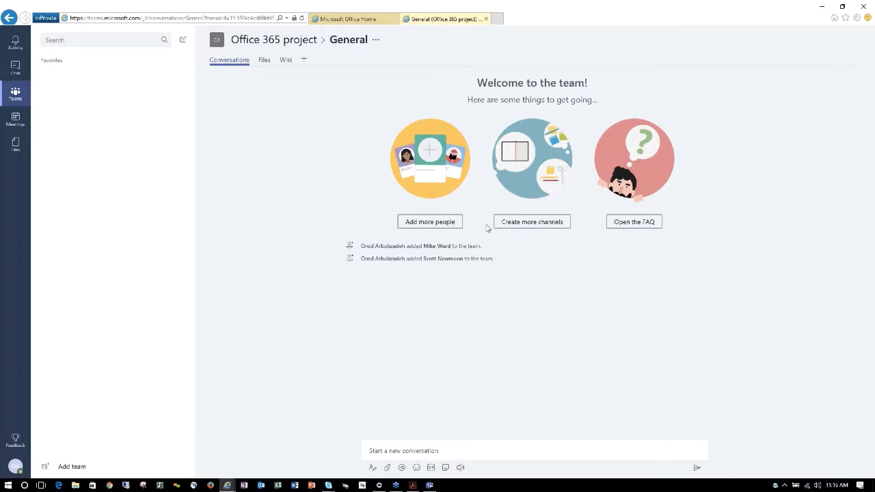
View the FAQ offered on the new team's welcome page, and return to the Office 365 project team
left_click(639, 224)
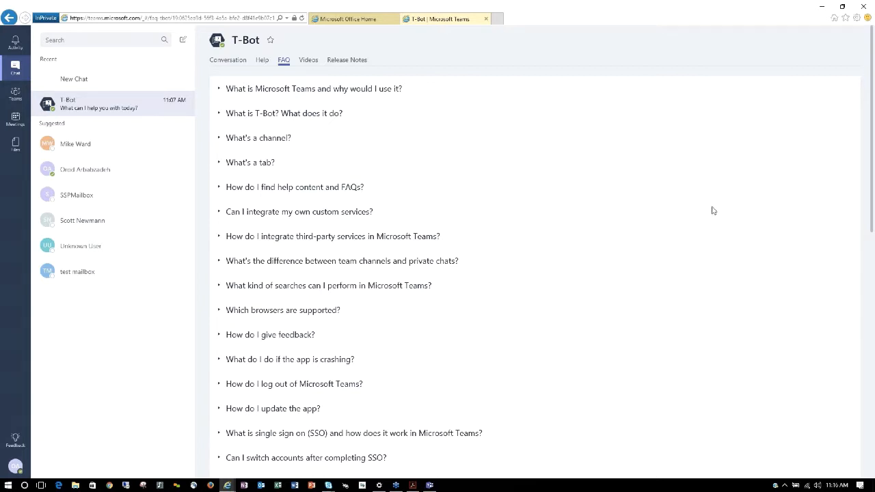
left_click(91, 175)
left_click(15, 96)
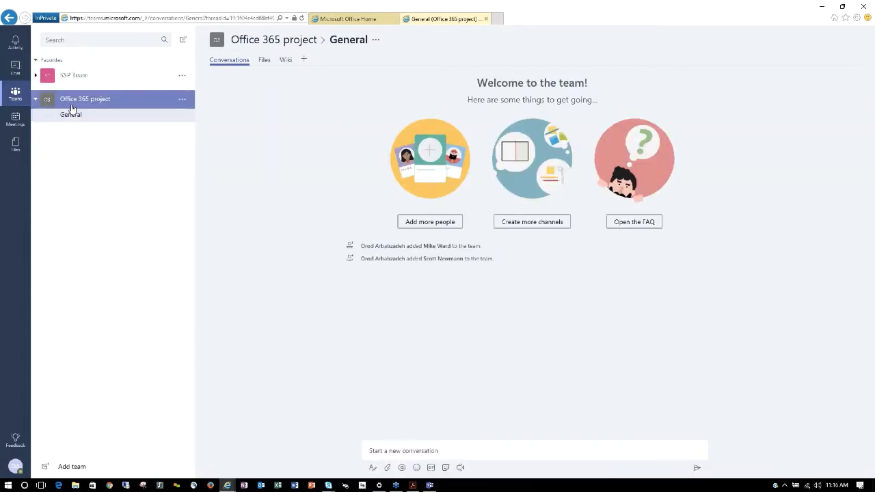
left_click(71, 102)
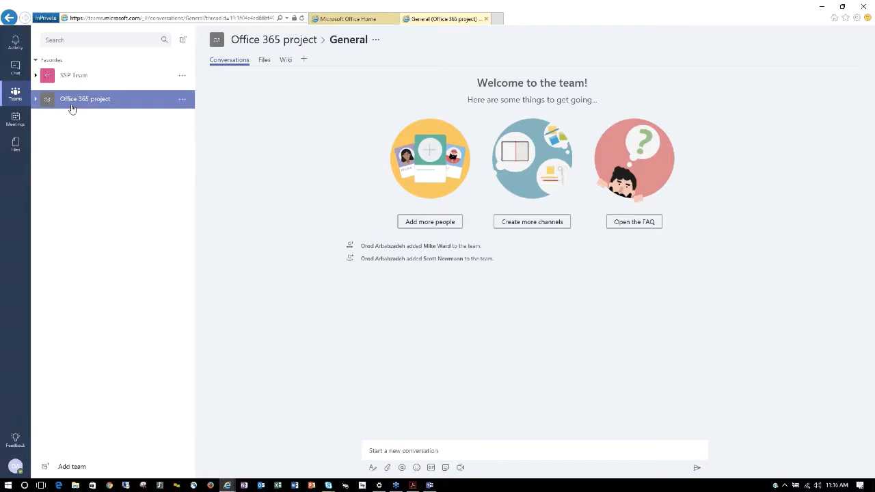
Create a channel named "Los Angeles project" in the Office 365 project team, and expand the team's channel list
left_click(531, 222)
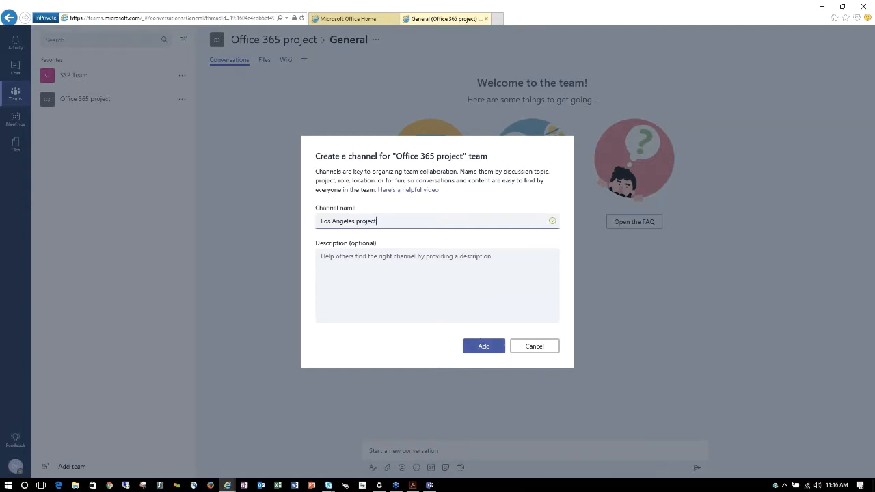
left_click(482, 346)
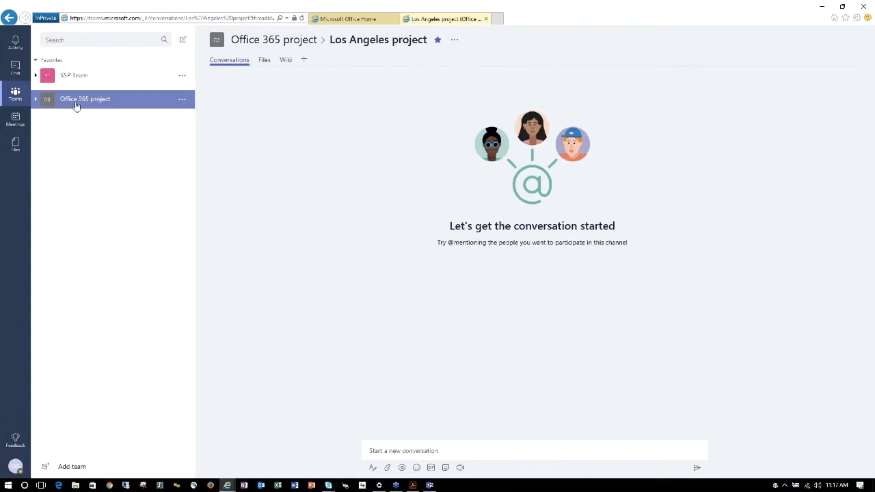
left_click(113, 102)
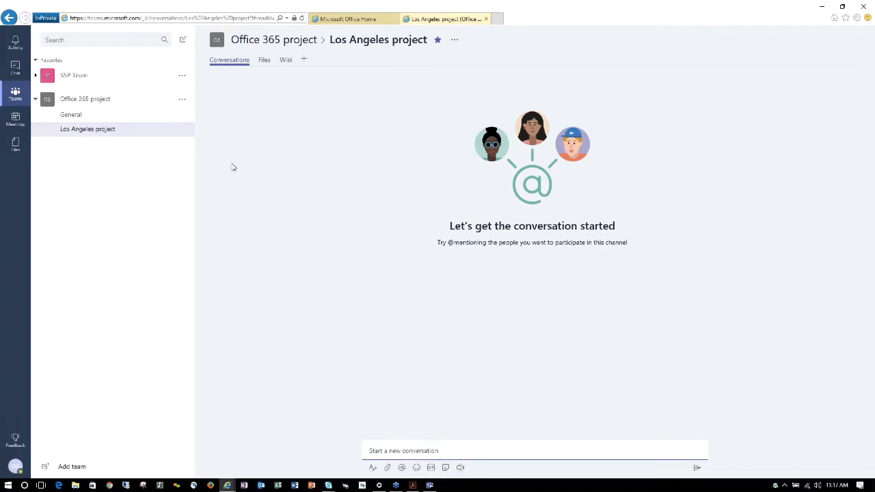
Post the message "Hi" in the Los Angeles project channel
mouse_move(420, 487)
type("Hi")
key("Return")
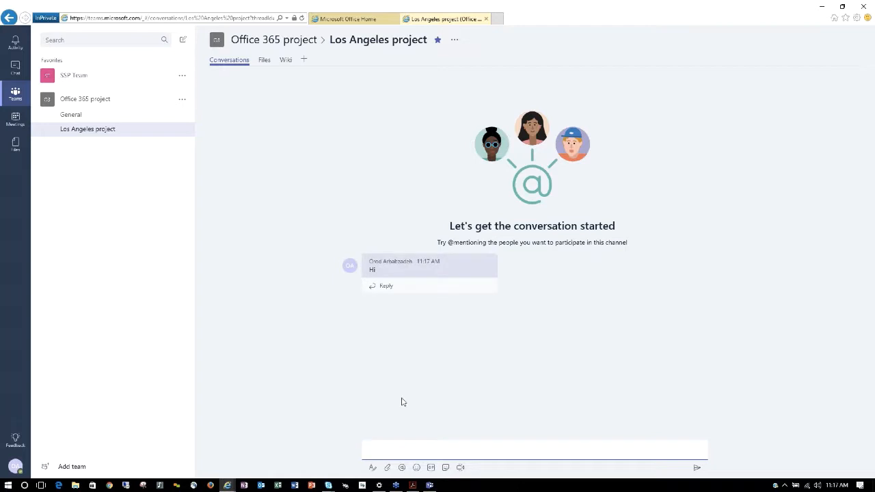
Attach the recent file E5.pptx to a new message in the Los Angeles project channel
left_click(387, 469)
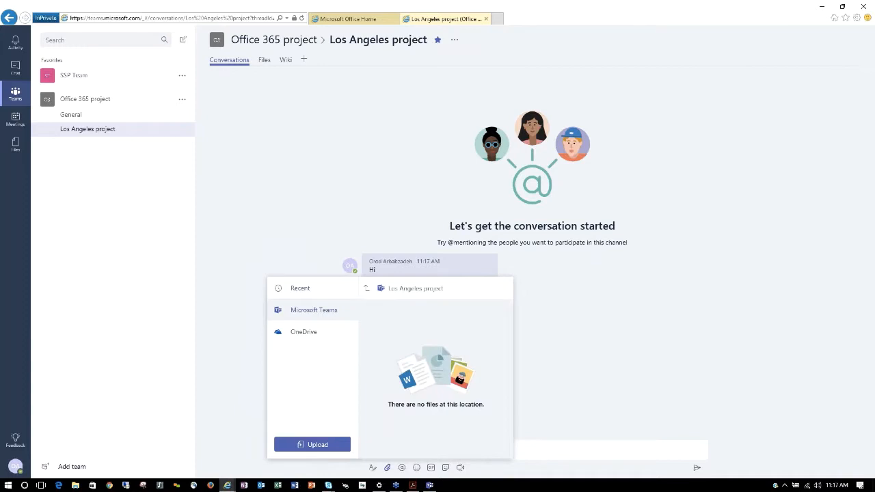
left_click(299, 334)
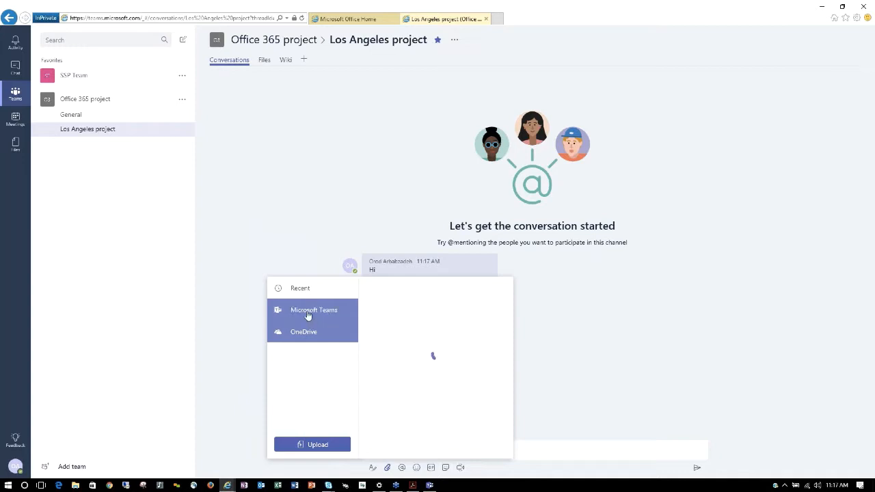
left_click(300, 291)
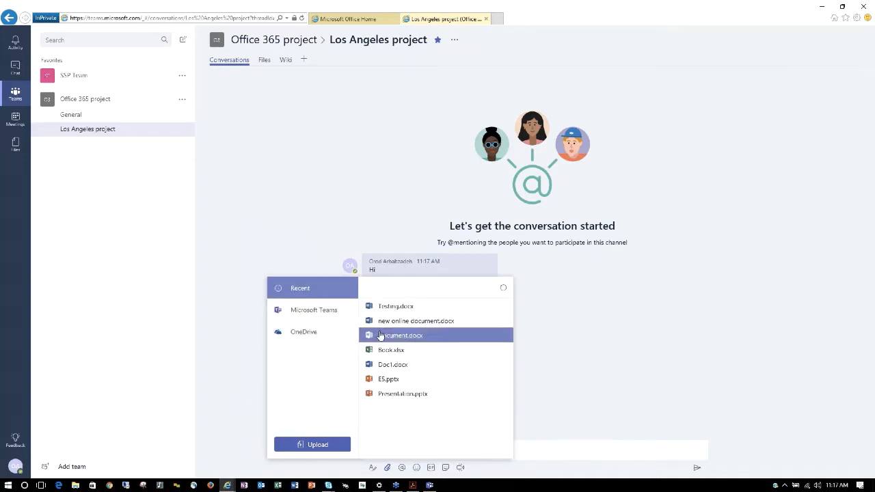
left_click(395, 381)
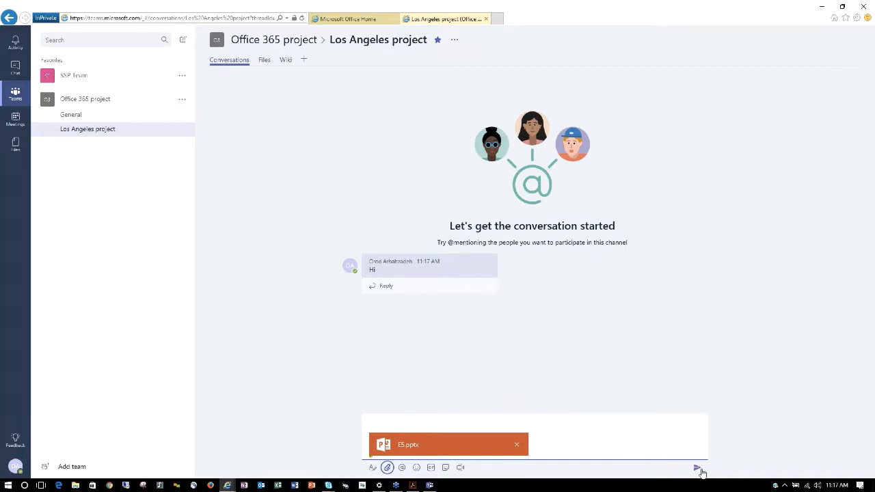
Add the Garfield GIF to the message with the E5.pptx attachment, and try to send it
left_click(432, 469)
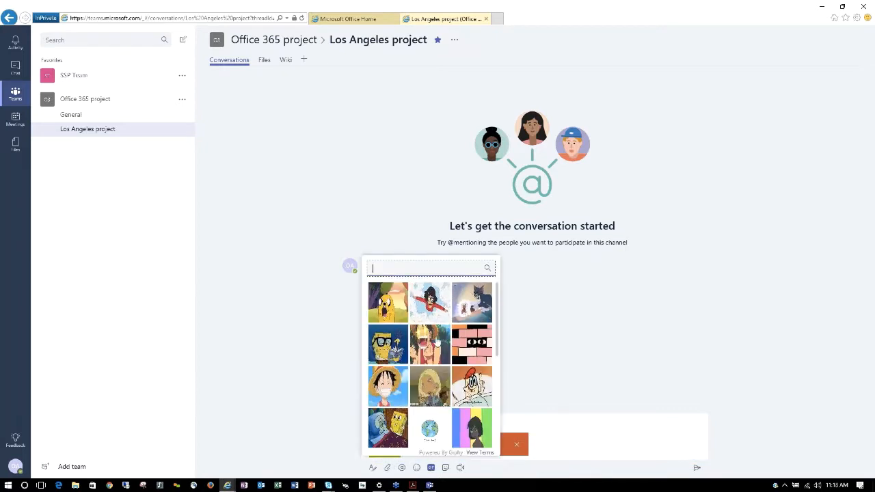
left_click_drag(497, 305, 489, 410)
left_click(430, 424)
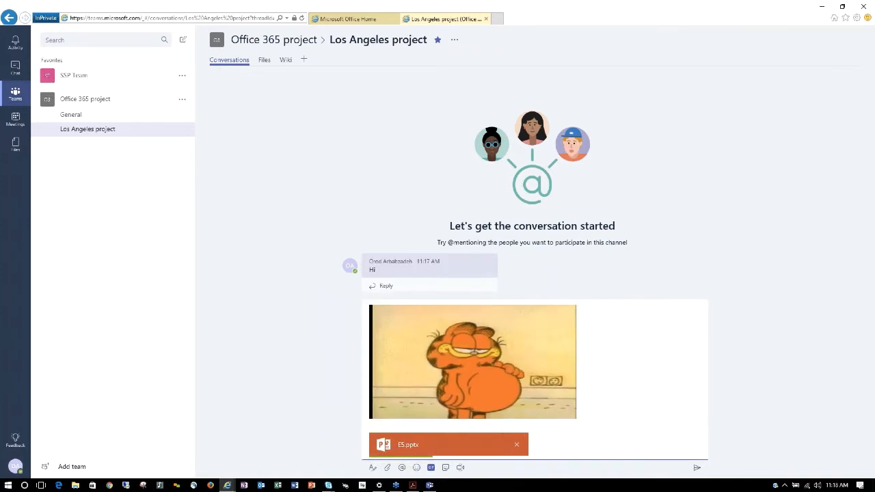
left_click(697, 469)
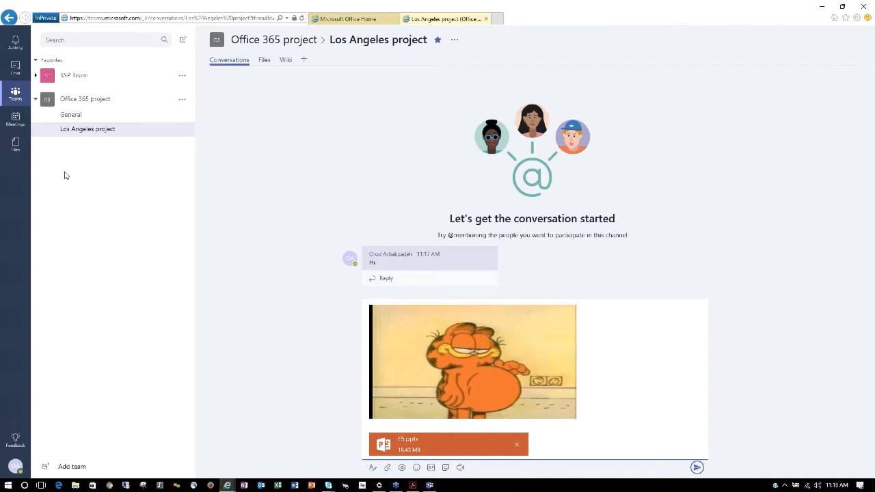
Try to start a video meeting from the Los Angeles project channel, and decline the app download
left_click(460, 469)
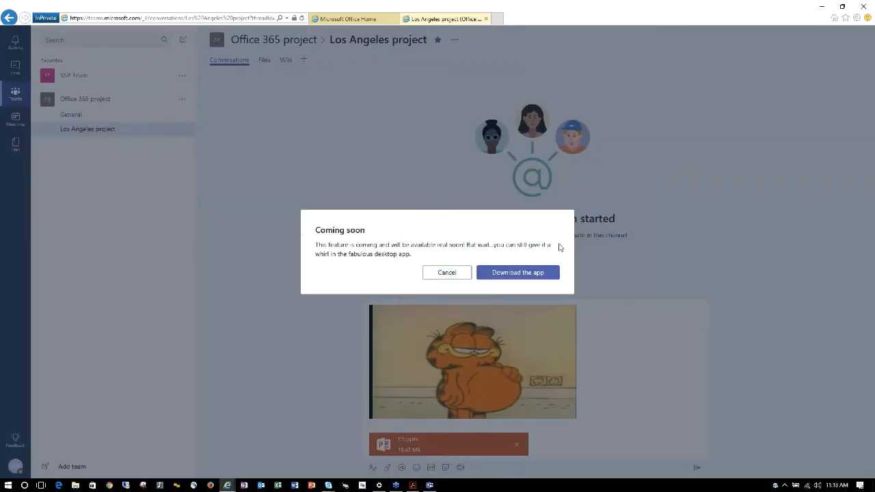
left_click(446, 273)
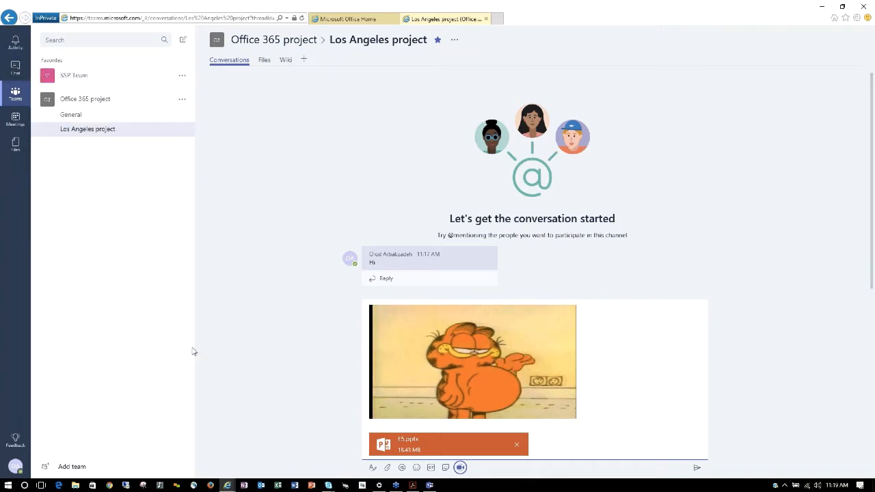
Switch to the Microsoft Teams desktop app and view the files in the SSP team's General channel
left_click(429, 485)
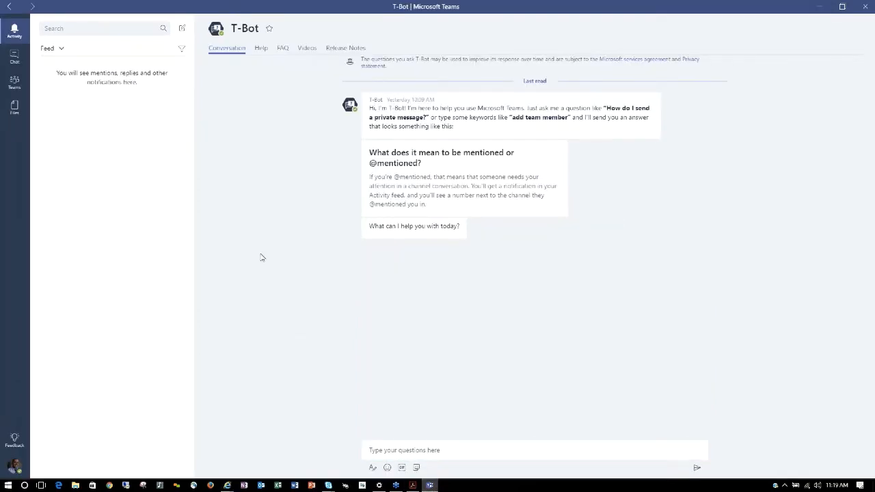
left_click(15, 82)
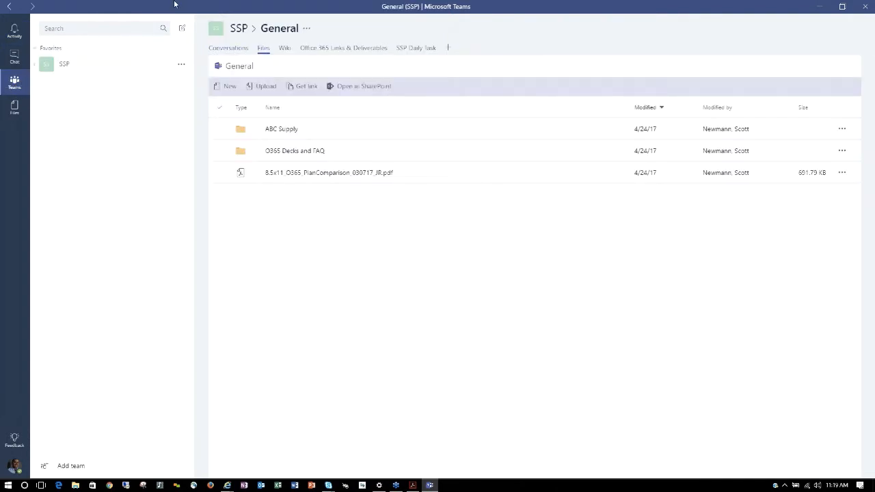
mouse_move(190, 7)
left_mouse_down()
mouse_move(192, 78)
mouse_move(198, 0)
left_mouse_up()
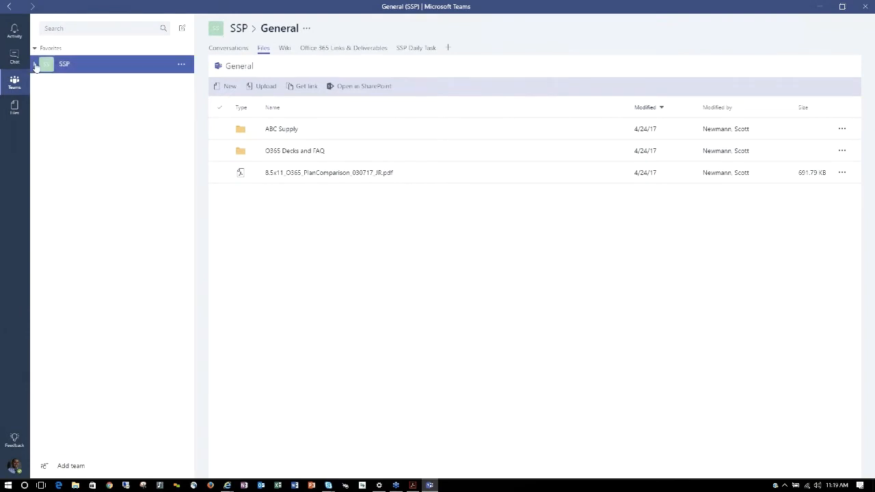
left_click(173, 73)
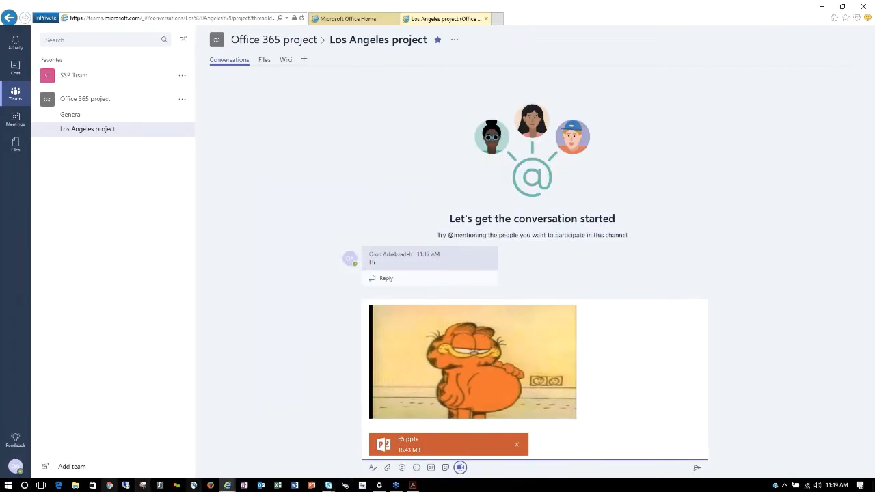
Search Windows for "team", launch the Microsoft Teams desktop app, and move its window out of the way
left_click(23, 485)
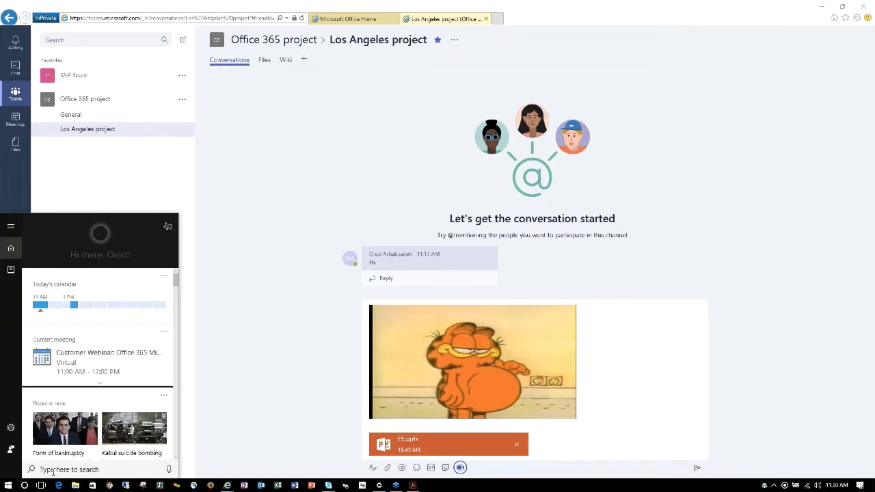
type("t")
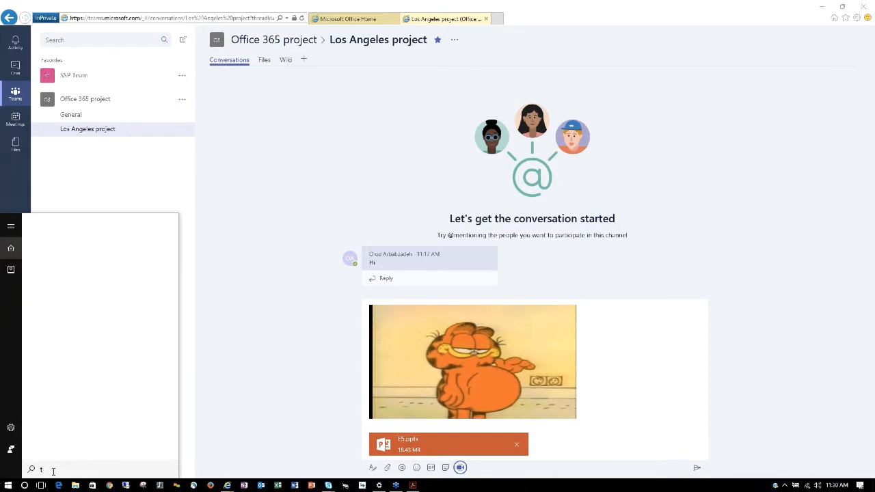
type("eam")
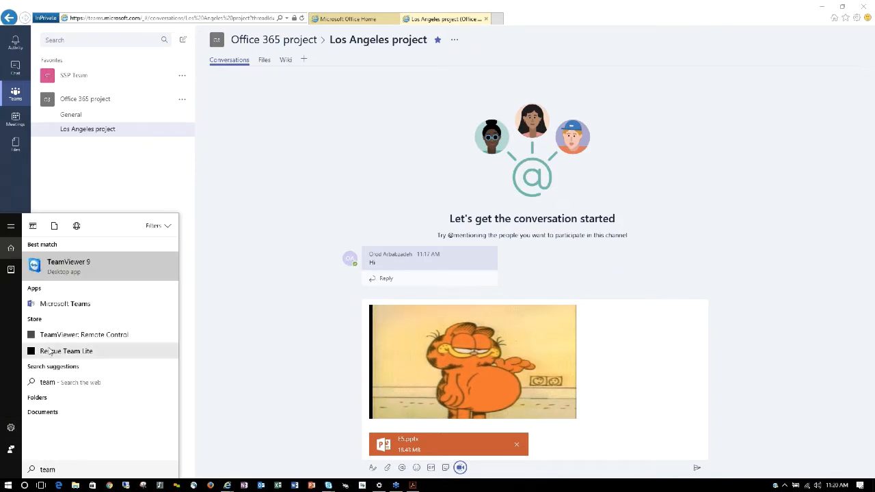
left_click(56, 305)
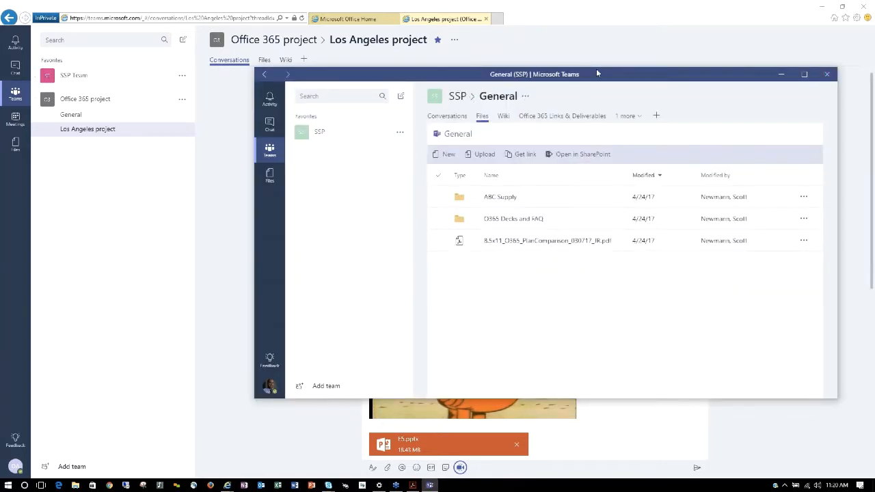
left_click_drag(615, 76, 874, 163)
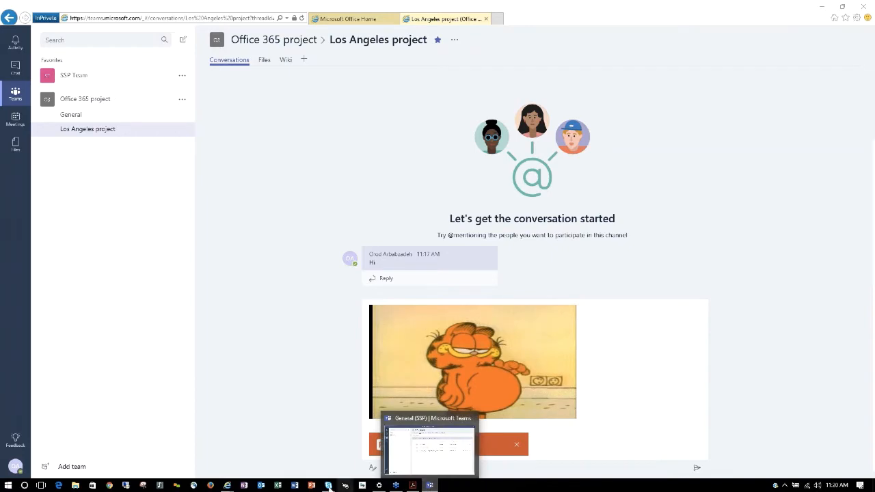
Switch to the Office 365 plan comparison PDF in Adobe Acrobat and view the services available per plan
mouse_move(147, 488)
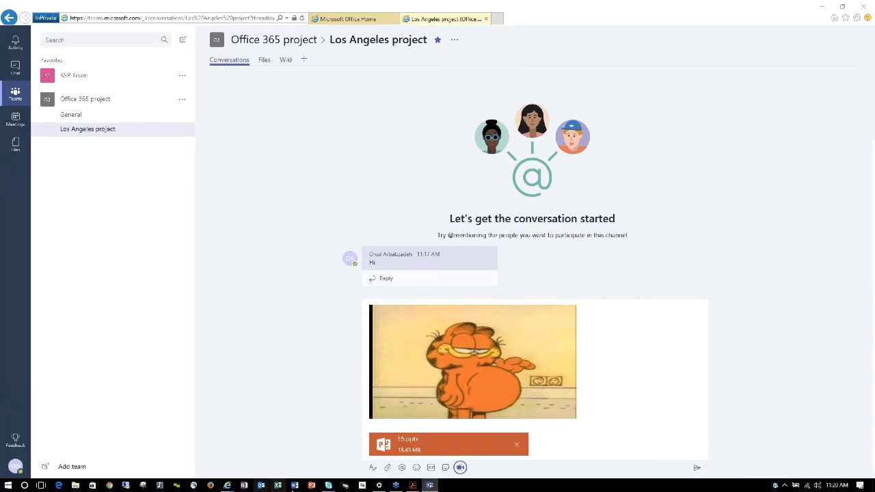
left_click(413, 486)
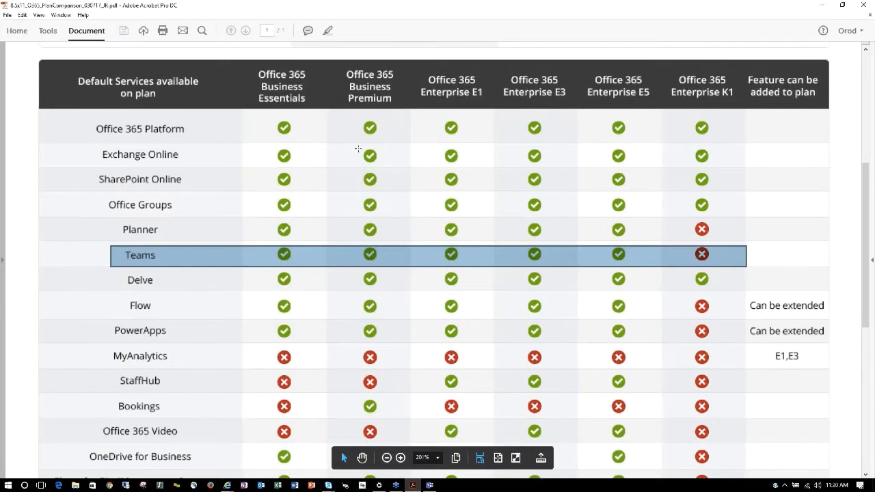